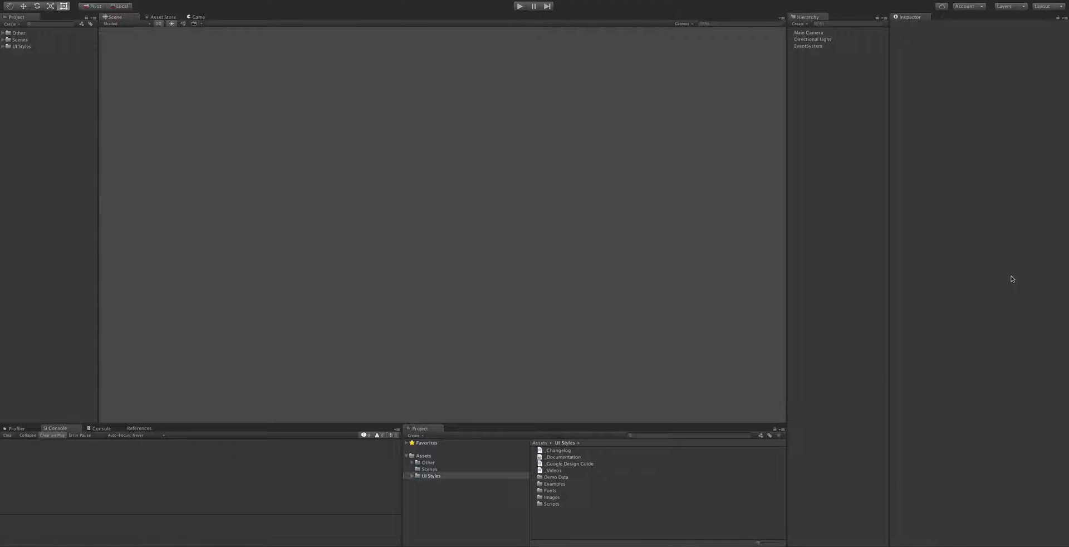
Look through the UI Styles package files: Changelog, Documentation, Google Design Guide, Videos and Demo Data
left_click(468, 477)
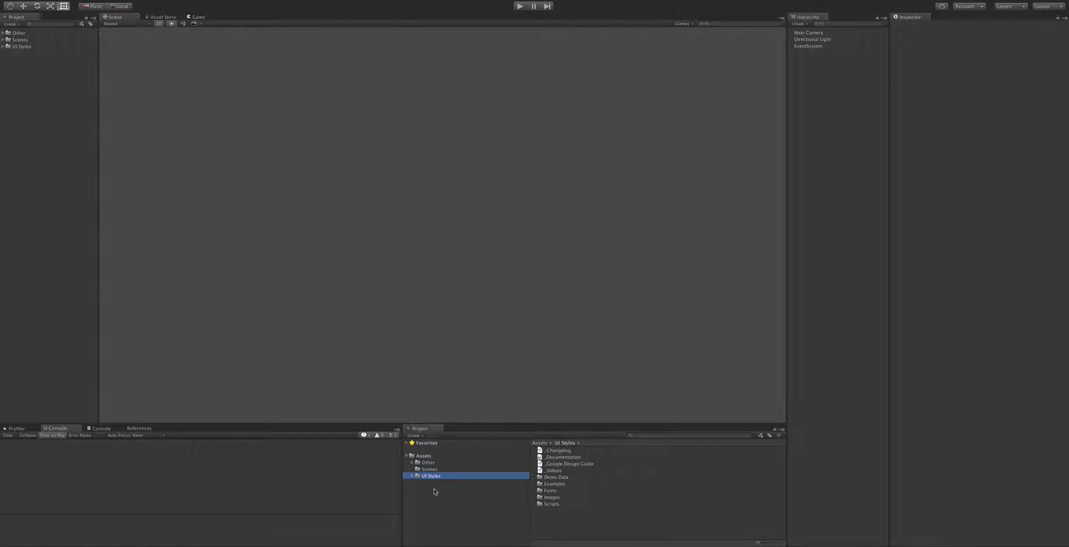
left_click(573, 449)
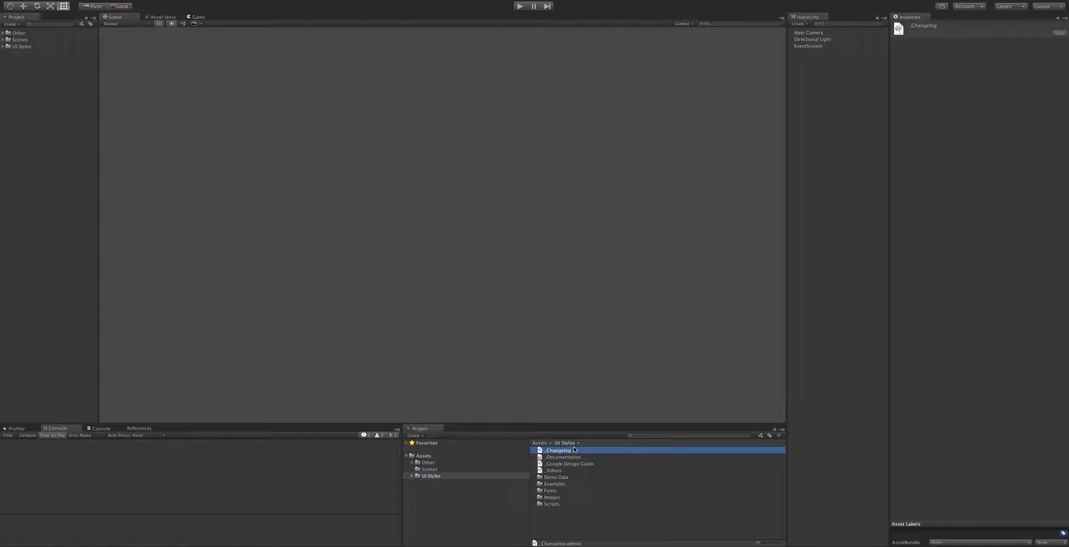
left_click(597, 458)
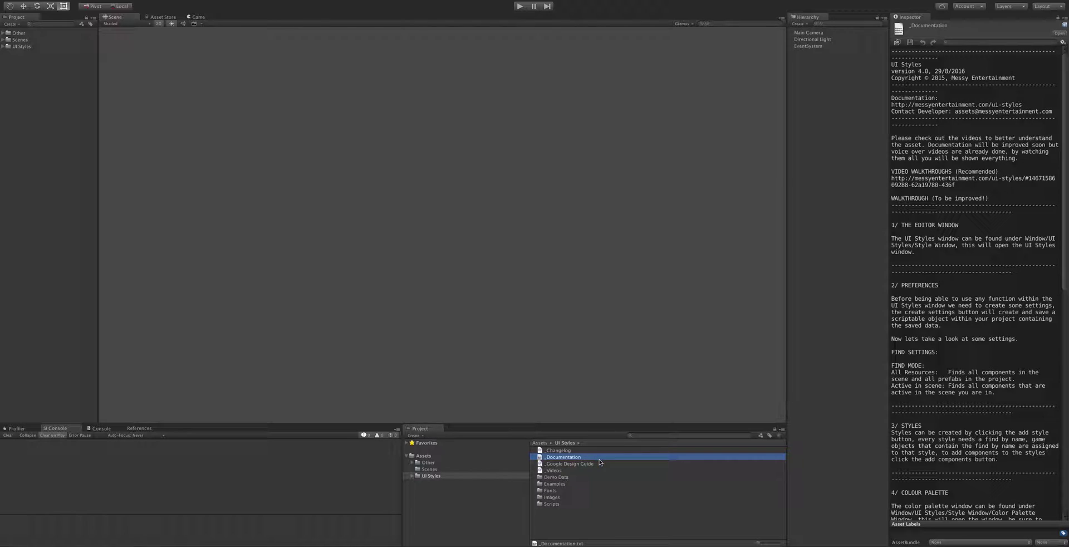
left_click(600, 464)
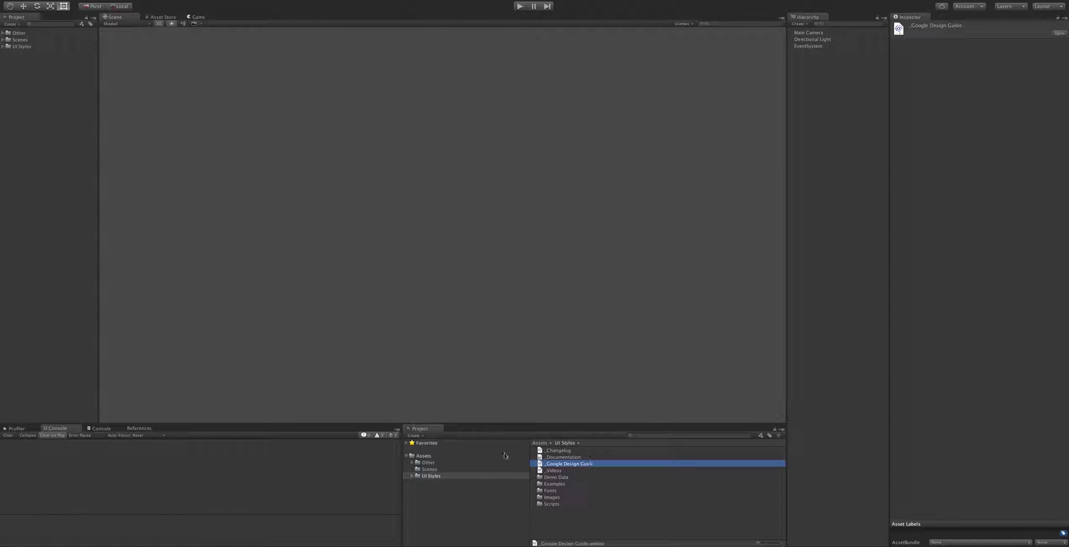
left_click(591, 471)
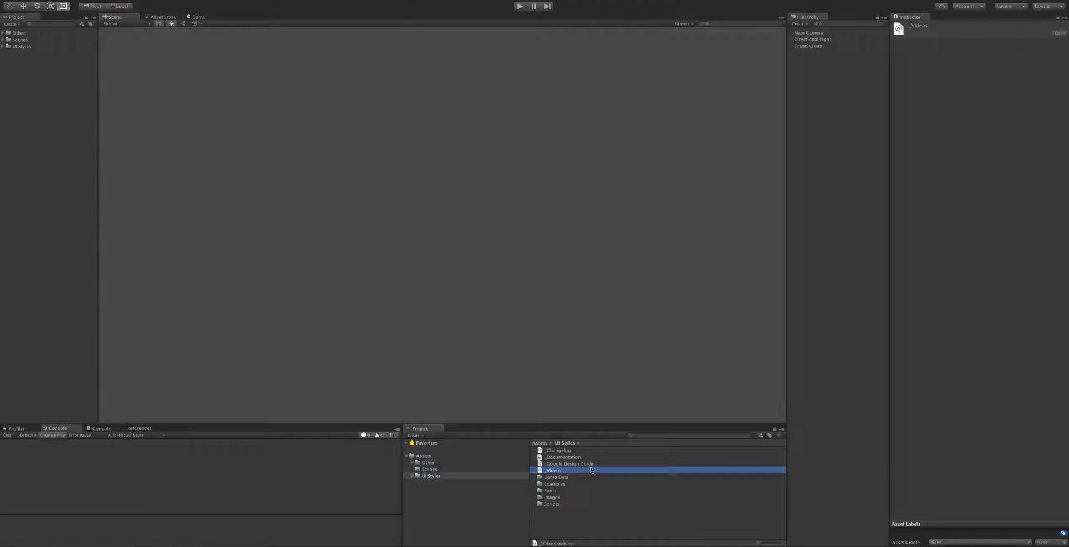
left_click(575, 477)
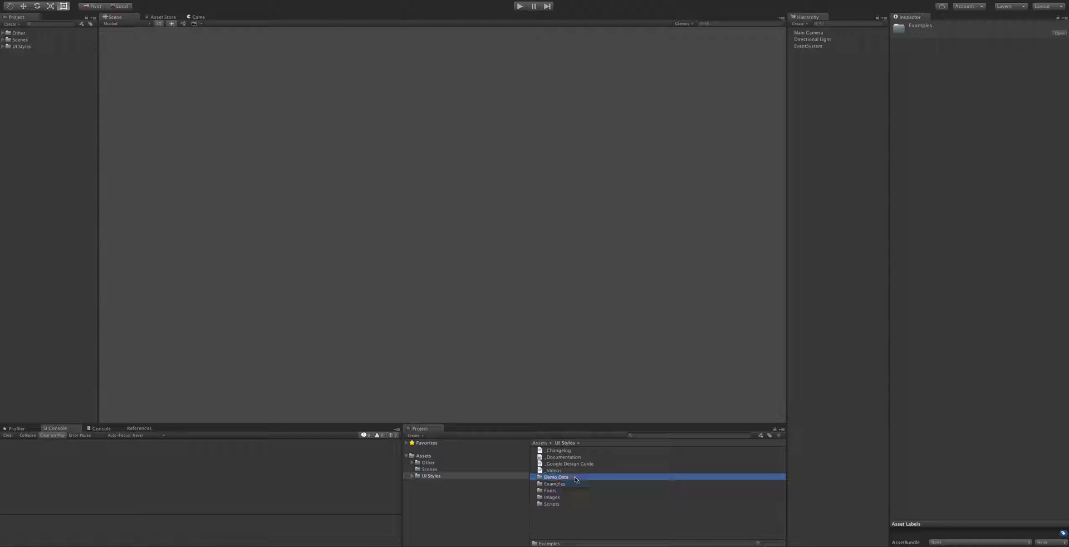
double_click(580, 476)
left_click(584, 450)
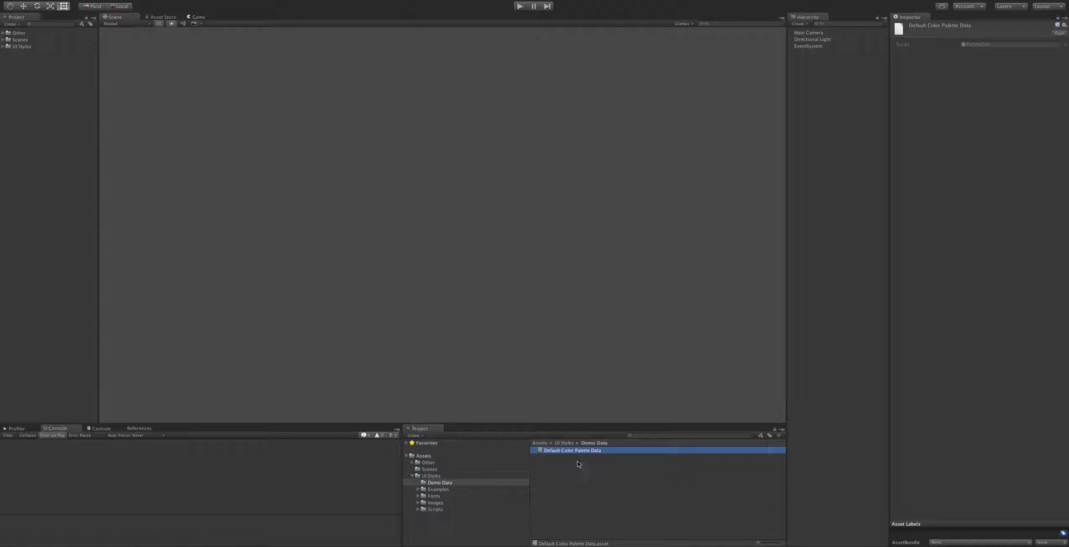
left_click(566, 443)
Inspect the Examples, Fonts, Images and Scripts folders, then collapse the UI Styles folder
left_click(574, 484)
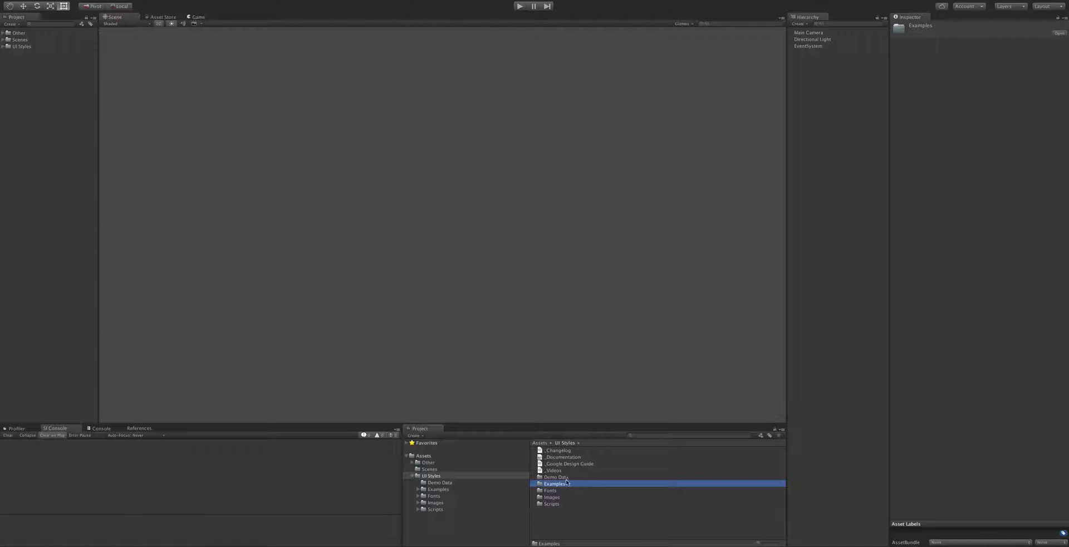
left_click(586, 491)
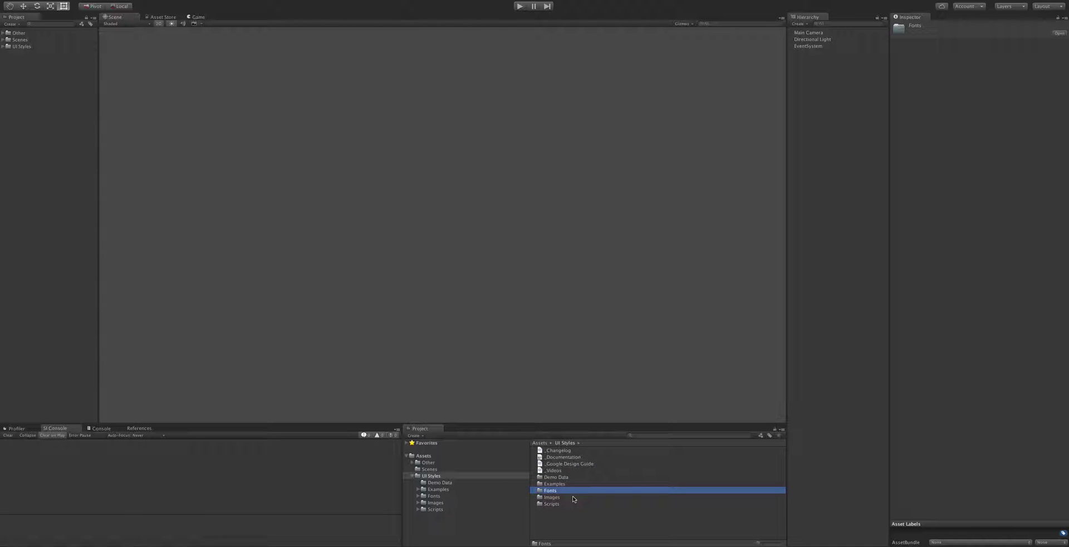
left_click(572, 495, "shift")
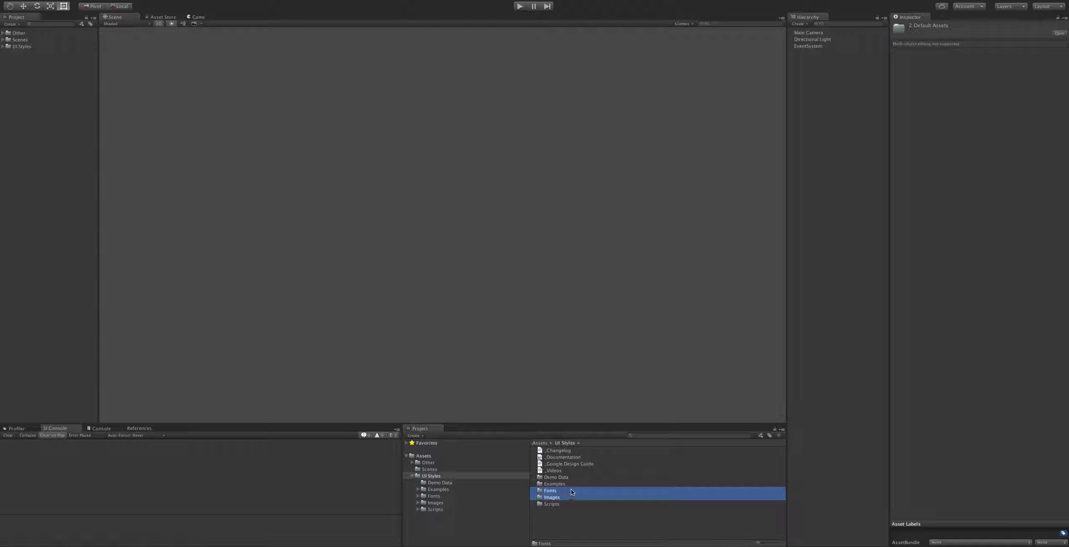
left_click(571, 504)
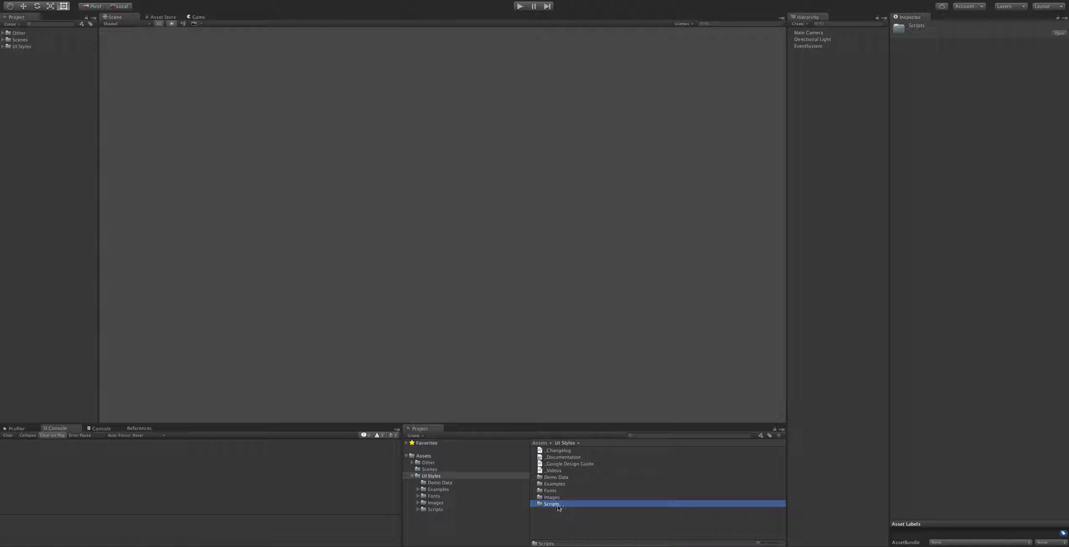
double_click(566, 503)
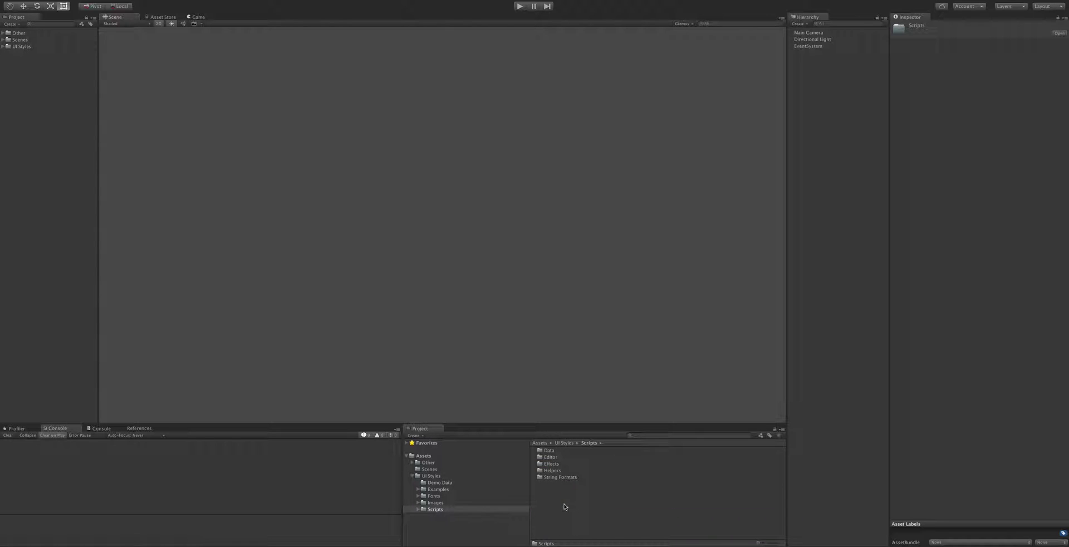
left_click(568, 443)
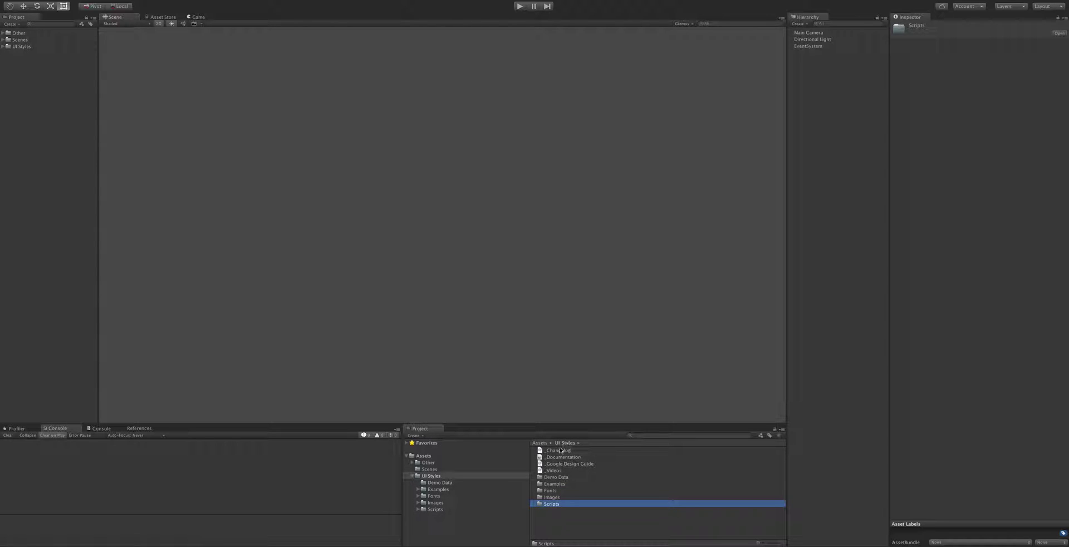
left_click(411, 477)
left_click(411, 476)
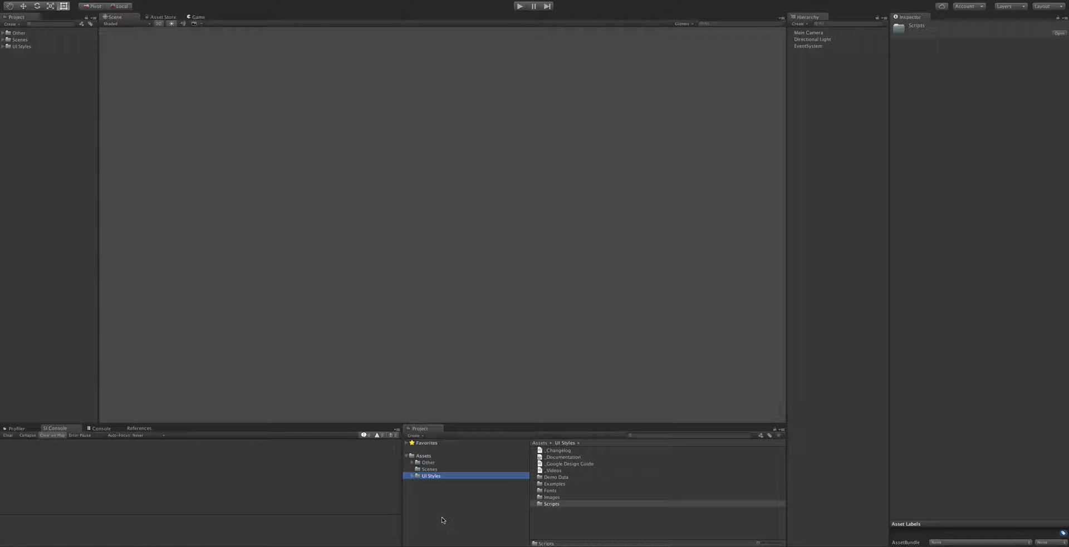
Open the UI Styles styles window and dock it beside the scene view
left_click(215, 0)
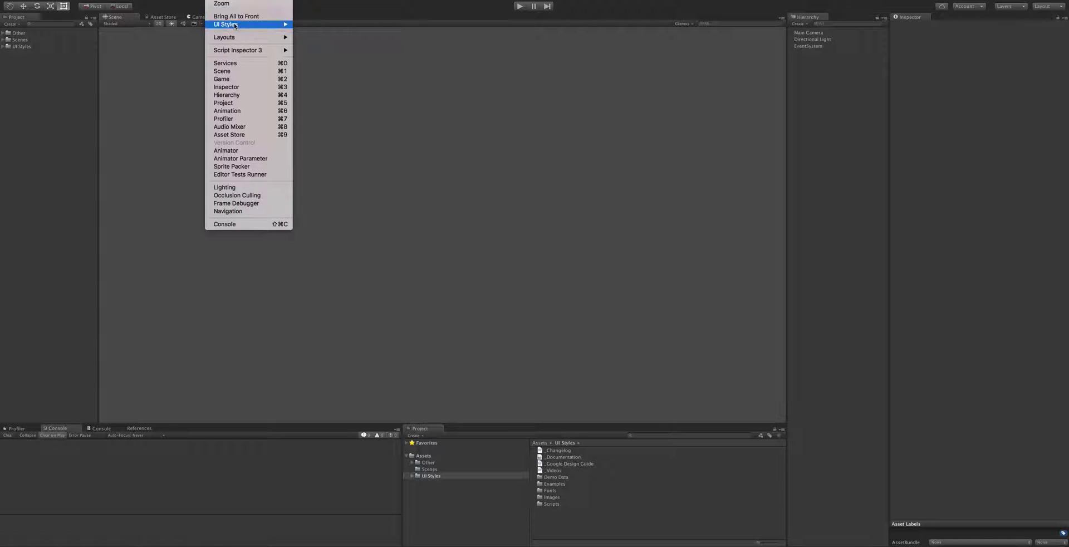
mouse_move(267, 25)
left_click(342, 25)
left_click_drag(492, 101, 559, 60)
Open the floating Color Palette window, move it into place and check its options list
left_click(235, 1)
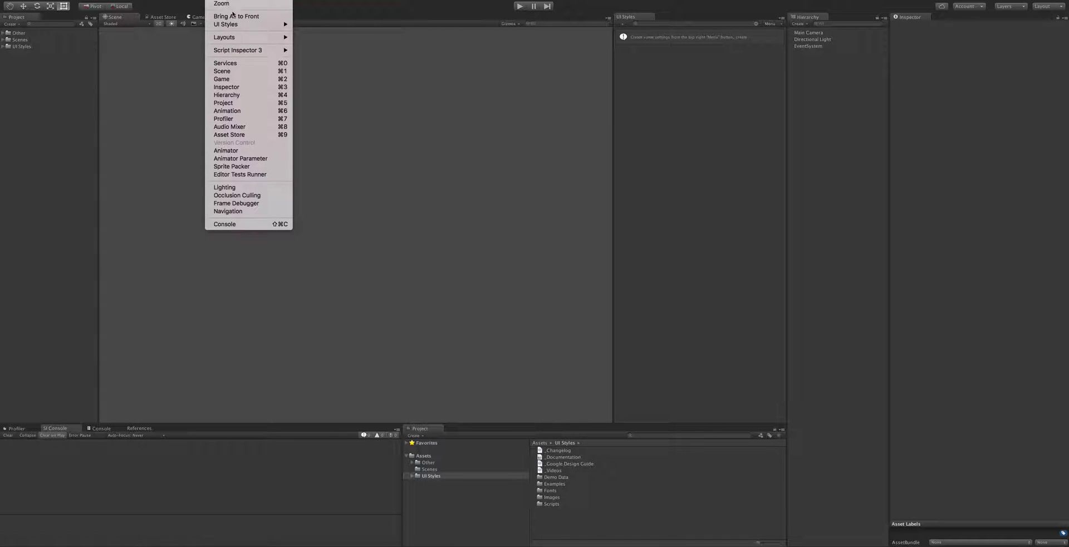
mouse_move(243, 26)
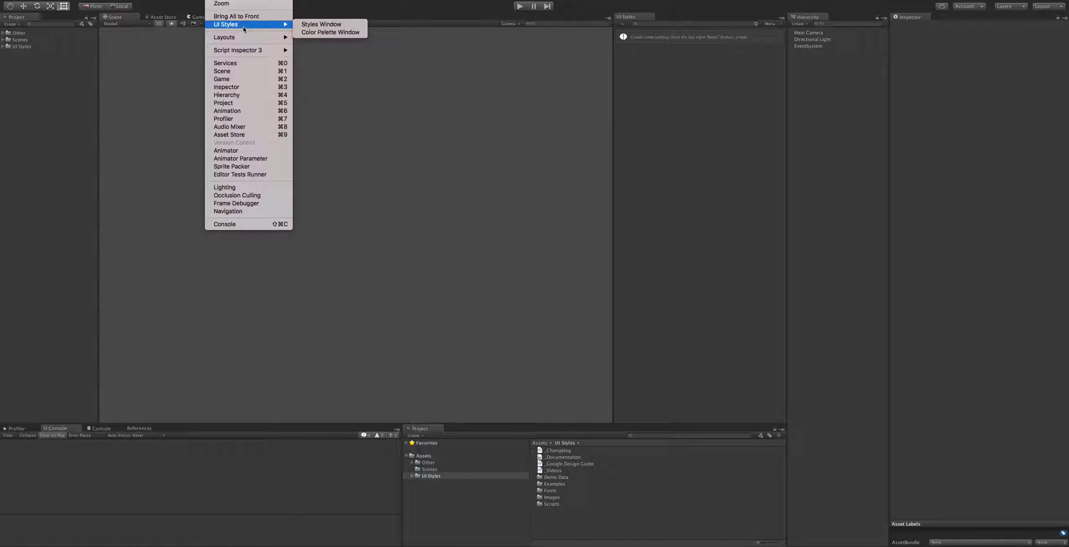
left_click(332, 32)
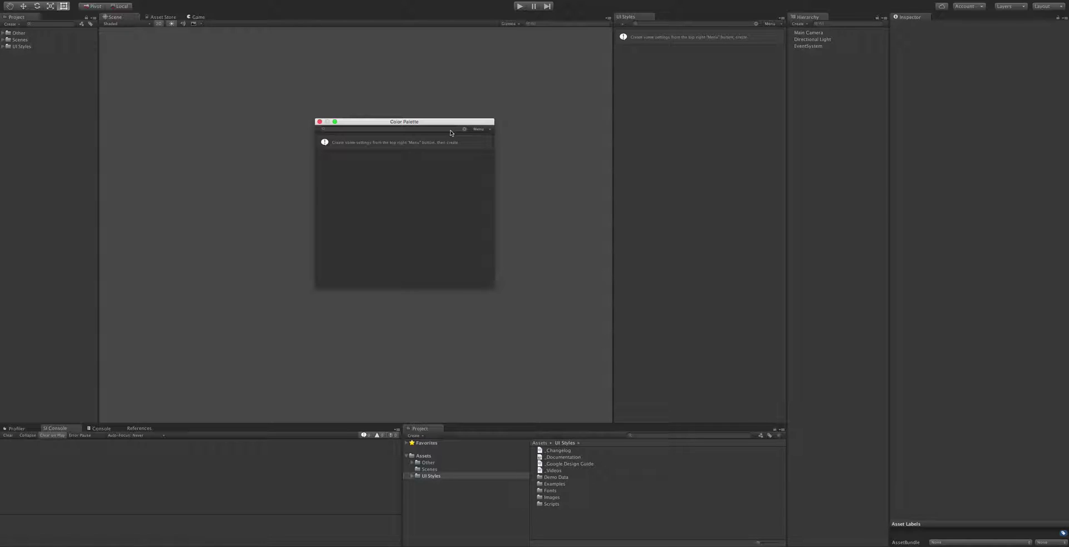
left_click_drag(449, 124, 373, 98)
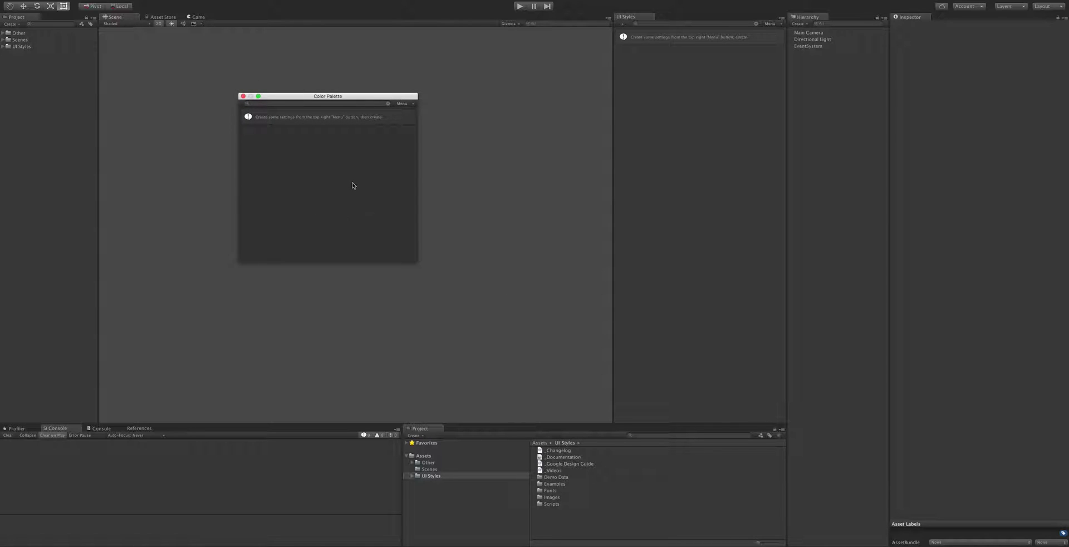
left_click(410, 105)
left_click(359, 133)
left_click(400, 104)
left_click(378, 166)
left_click_drag(326, 97, 355, 82)
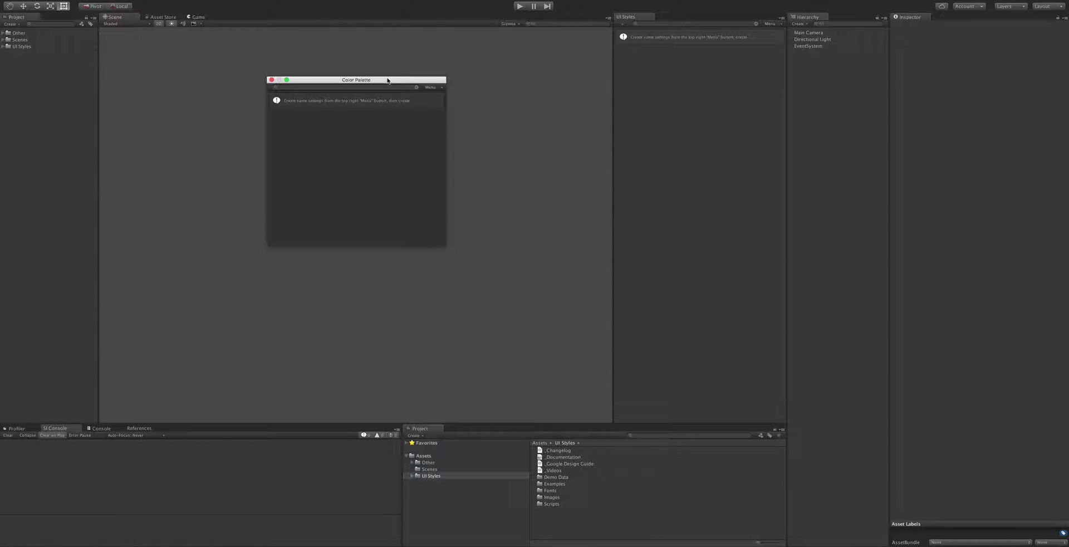
Load the Default Color Palette Data palettes into the Color Palette window
left_click_drag(389, 80, 399, 80)
left_click(439, 88)
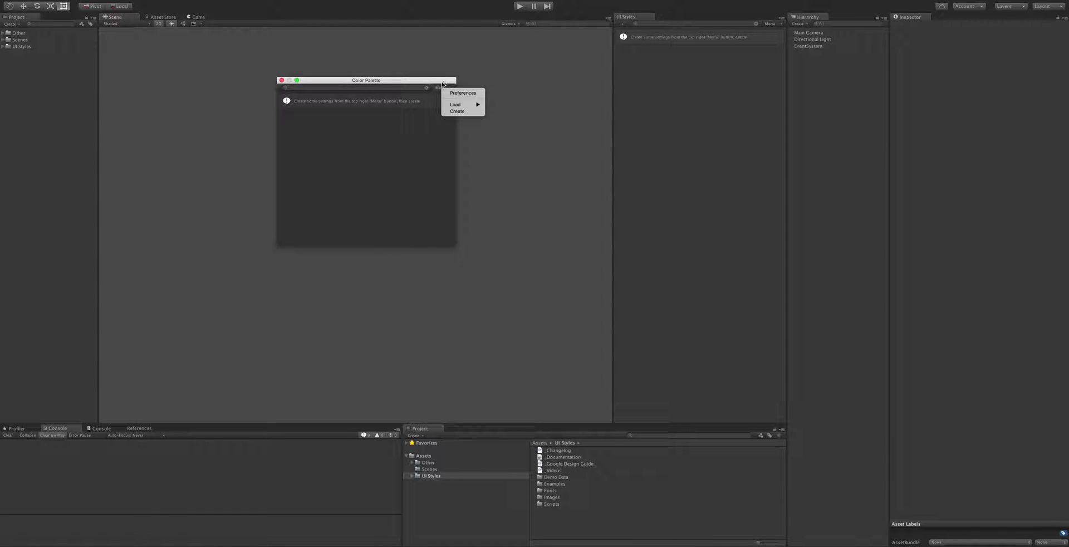
mouse_move(465, 104)
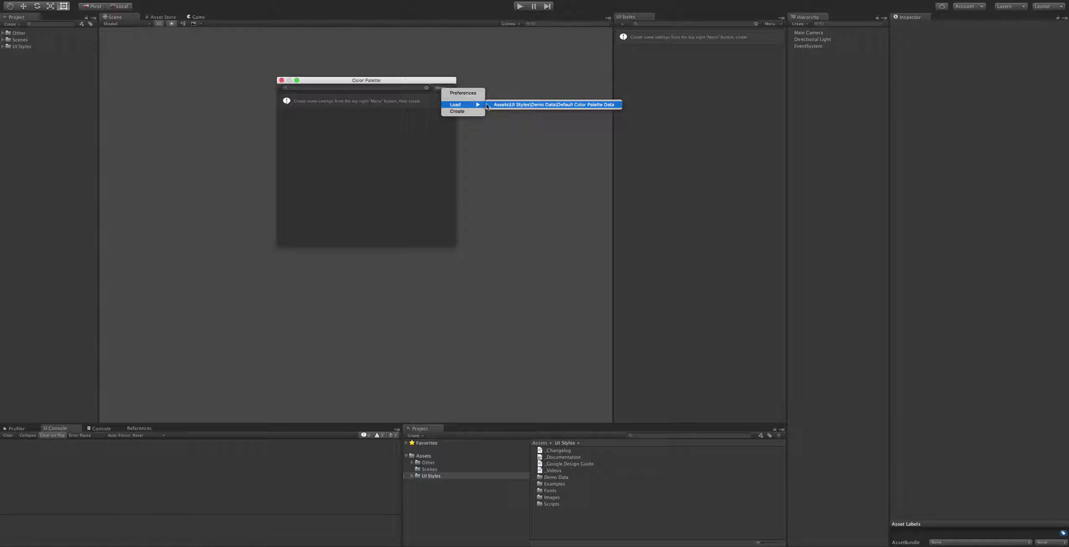
left_click(601, 108)
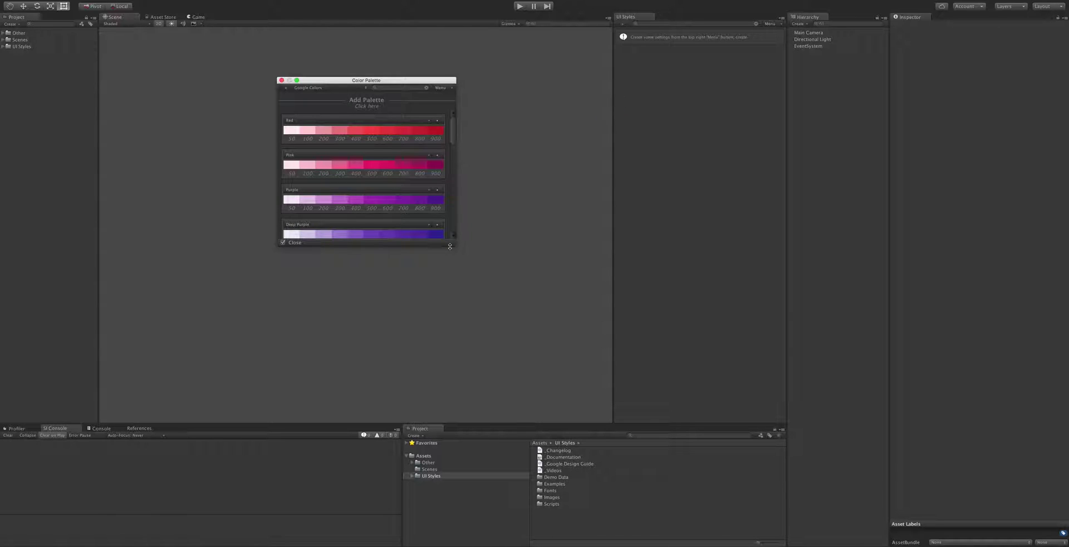
Drag the window's bottom edge down and scroll through the Google Colors palettes
left_click_drag(450, 246, 450, 343)
scroll(379, 223, "down", 15)
scroll(379, 192, "up", 15)
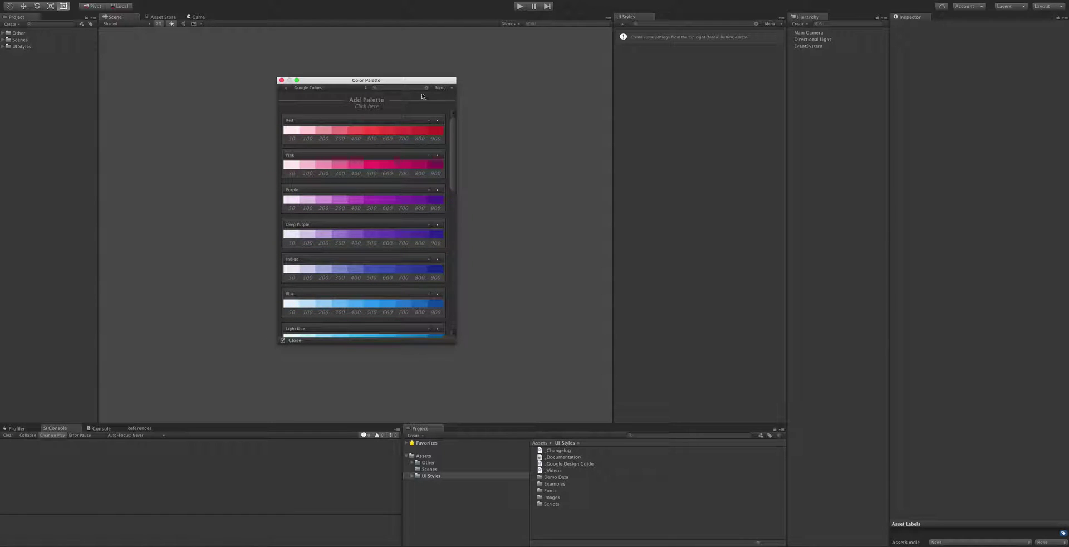
scroll(316, 176, "down", 10)
scroll(359, 173, "up", 10)
left_click(285, 88)
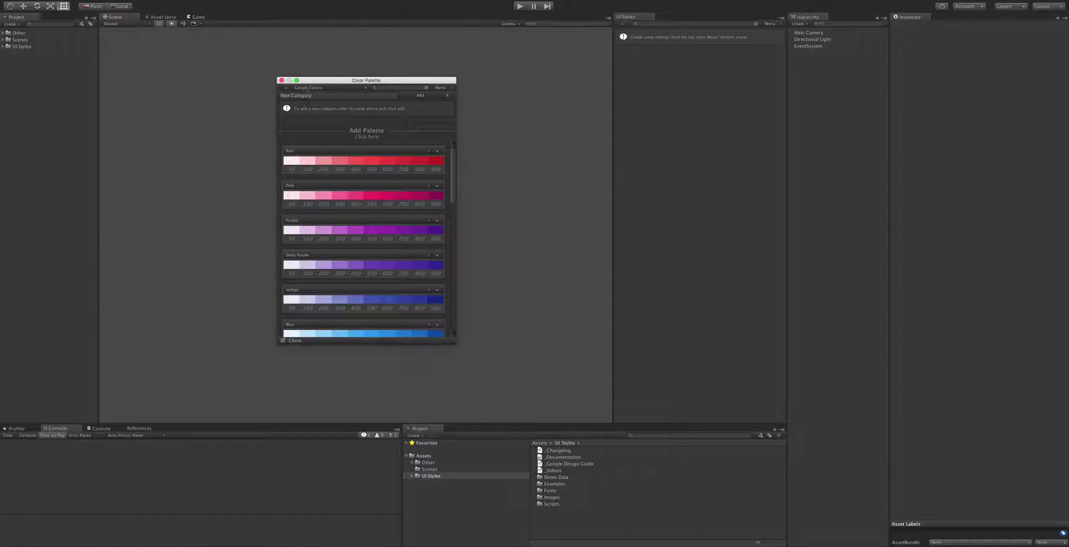
key("Return")
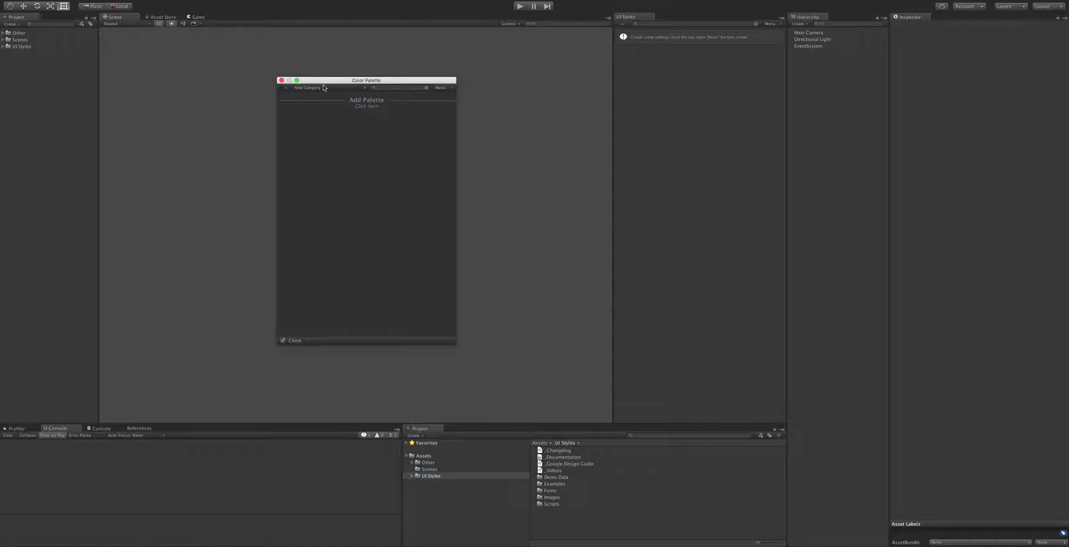
left_click(324, 87)
left_click(351, 96)
left_click(331, 88)
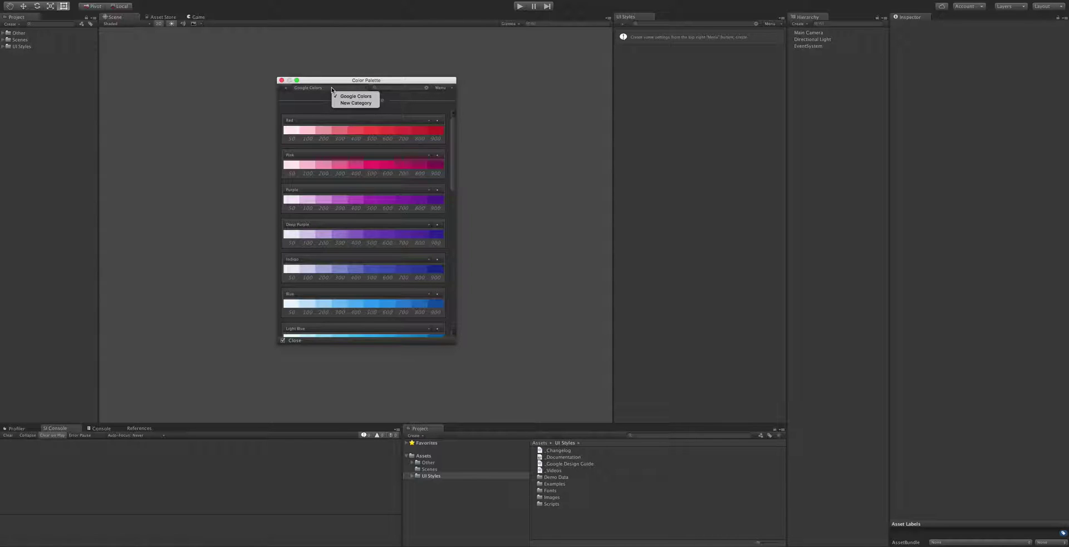
left_click(355, 102)
right_click(326, 88)
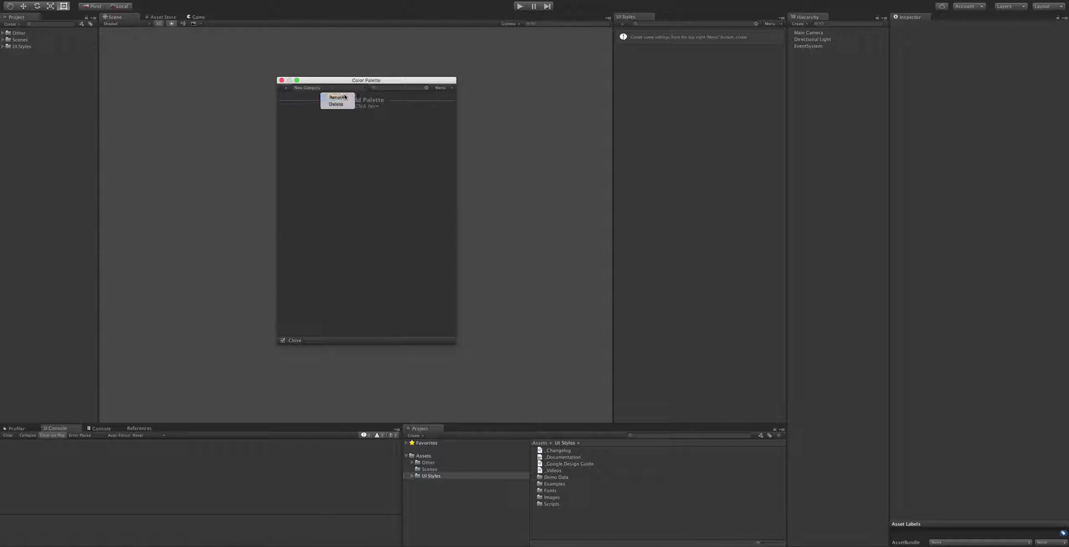
left_click(336, 104)
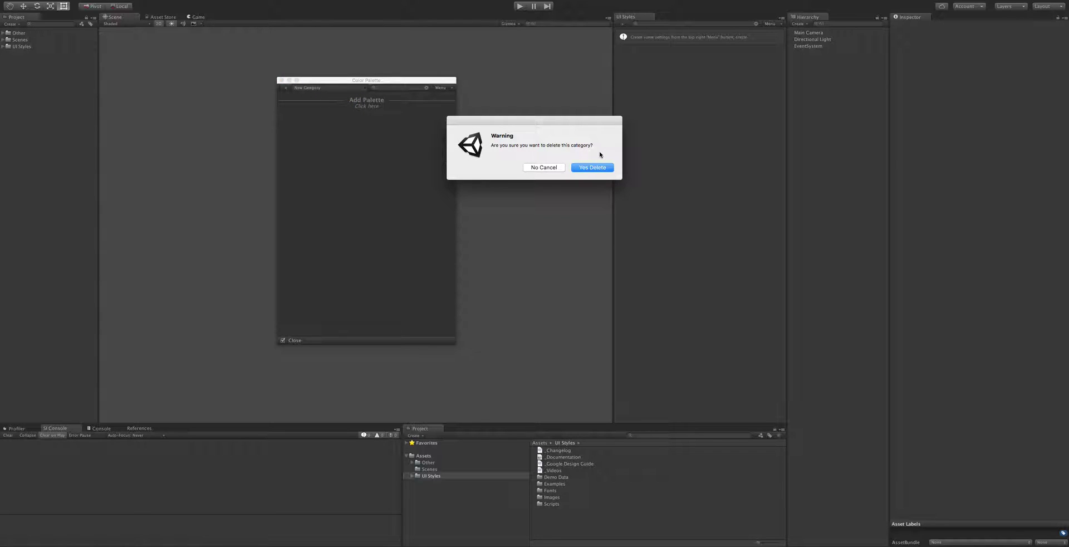
left_click(599, 166)
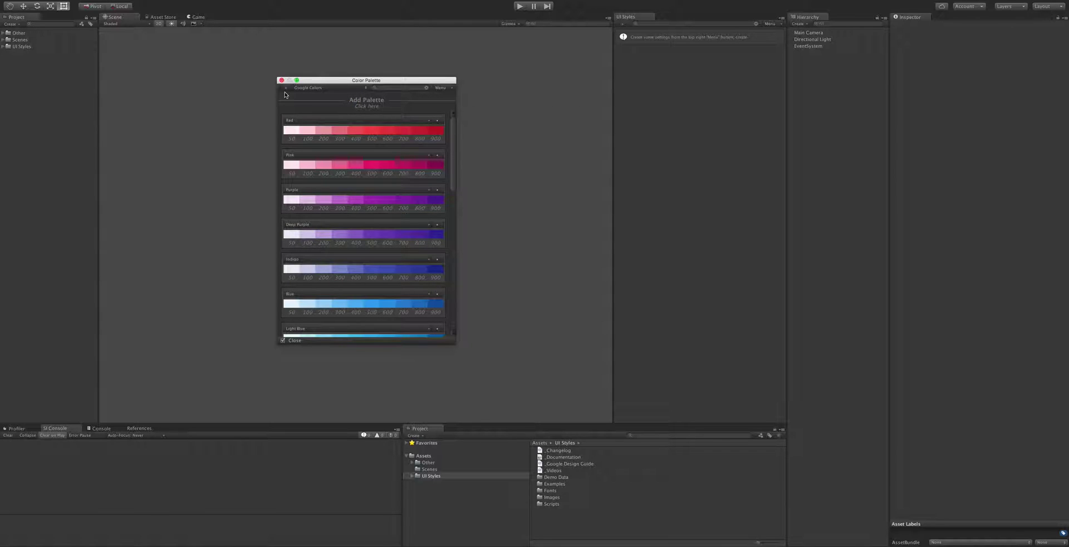
Locate Default Color Palette Data, duplicate it, and drag the copy into the Assets root
left_click(441, 88)
mouse_move(461, 113)
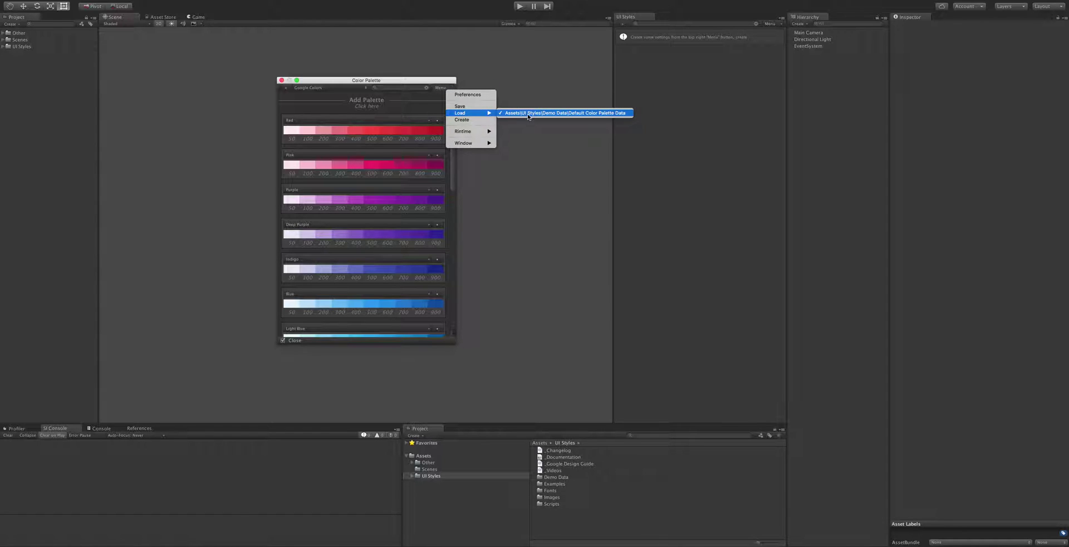
left_click(558, 113)
left_click(577, 450)
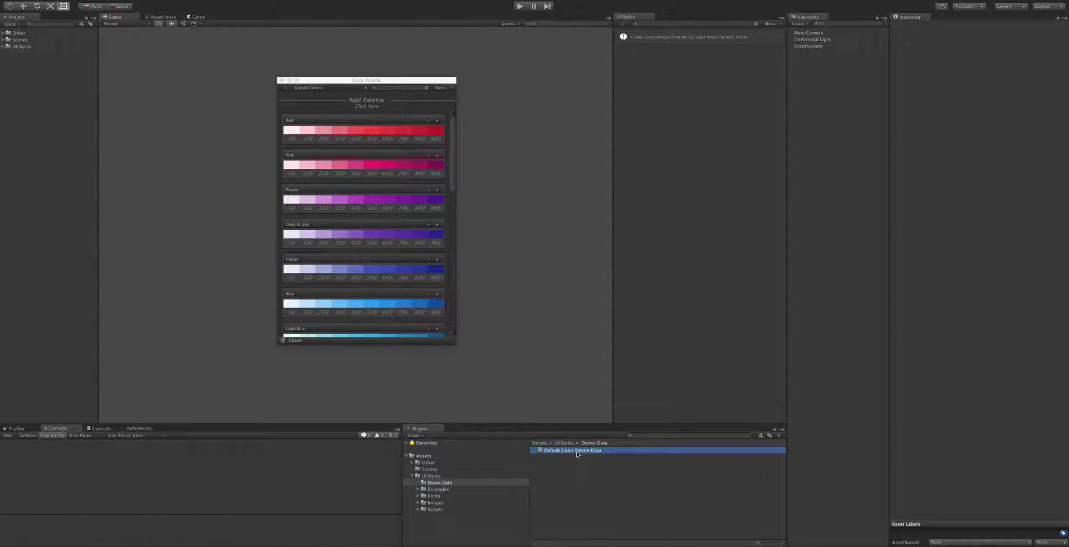
key("super+d")
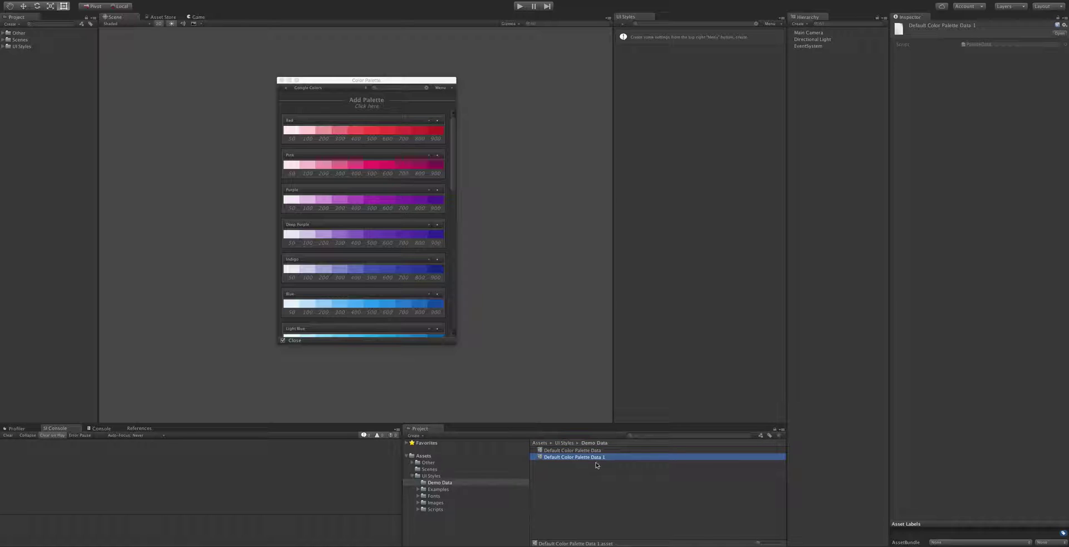
left_click_drag(595, 456, 438, 457)
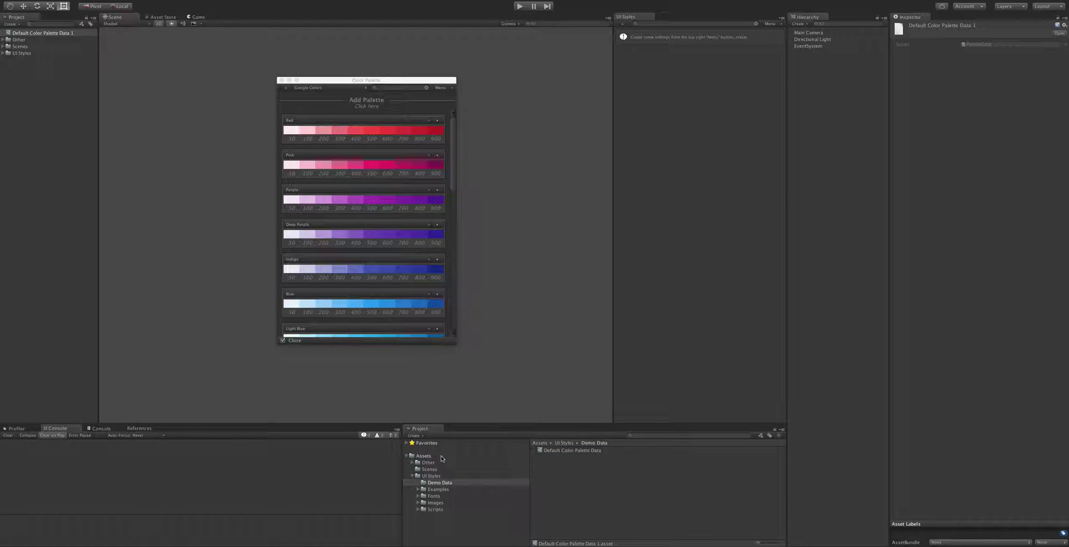
Rename 'Default Color Palette Data 1' in Assets to 'Color Palette Data'
left_click(441, 455)
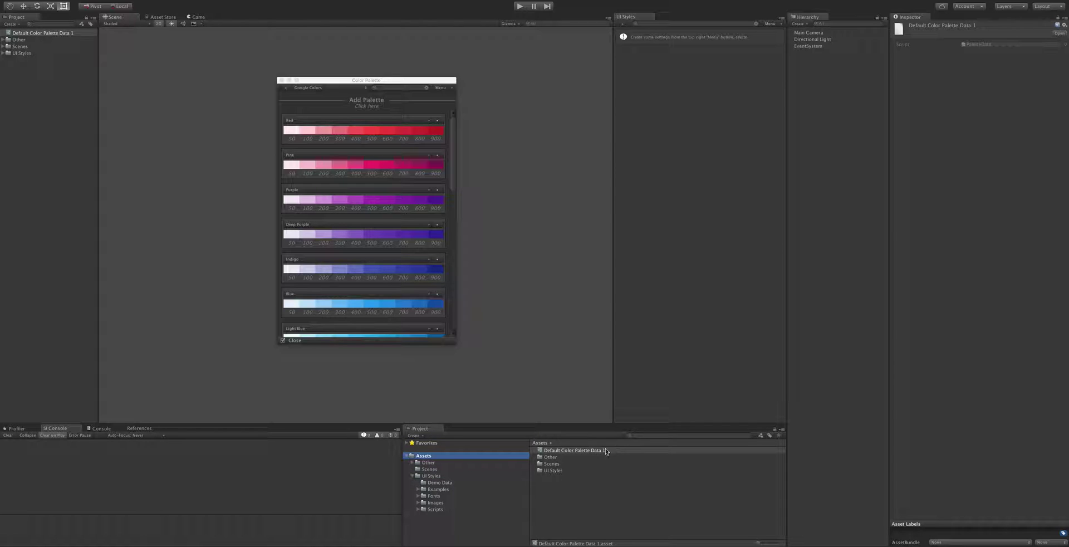
left_click(456, 482)
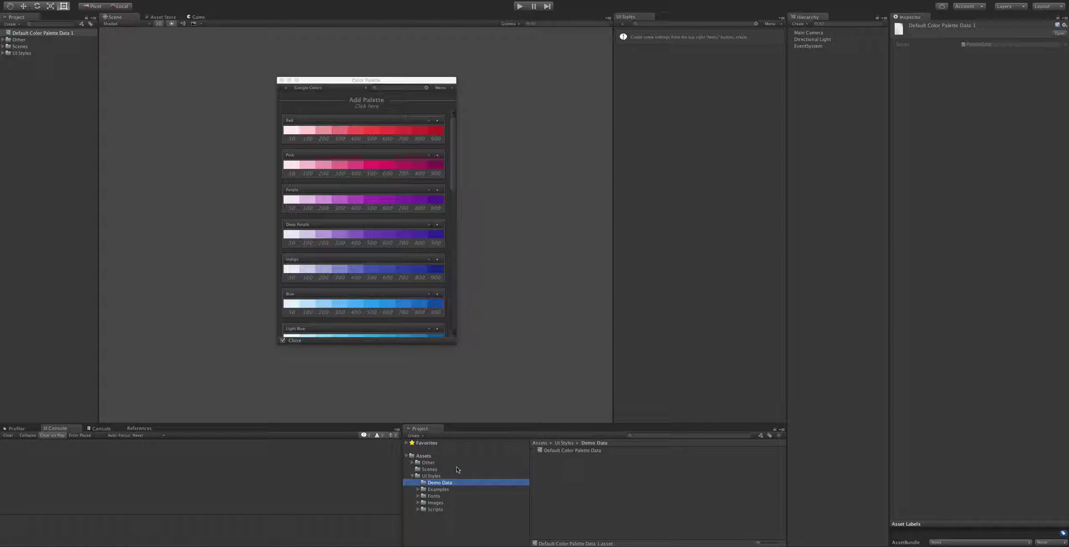
left_click(411, 476)
left_click(433, 456)
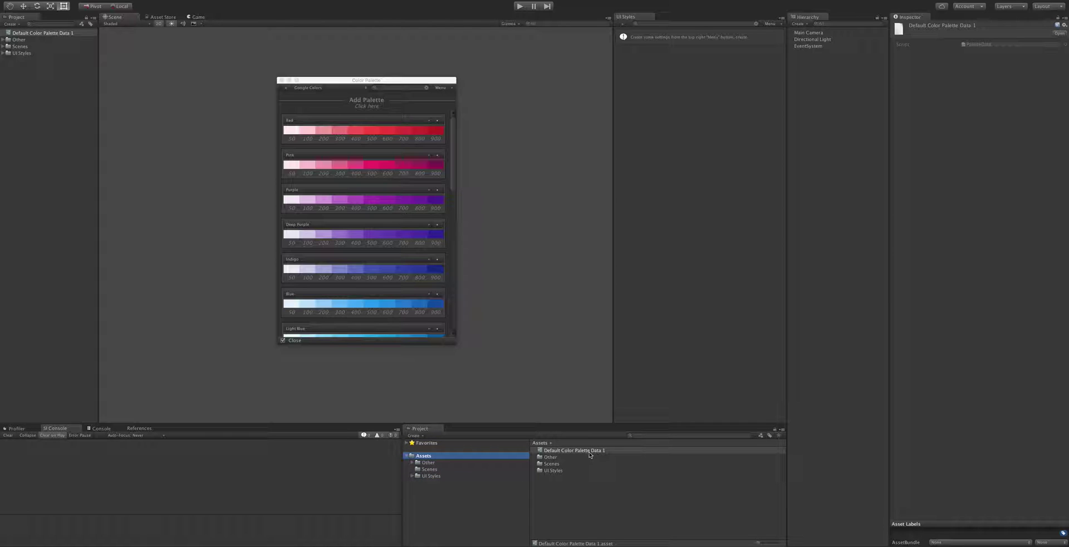
left_click(590, 455)
left_click(595, 449)
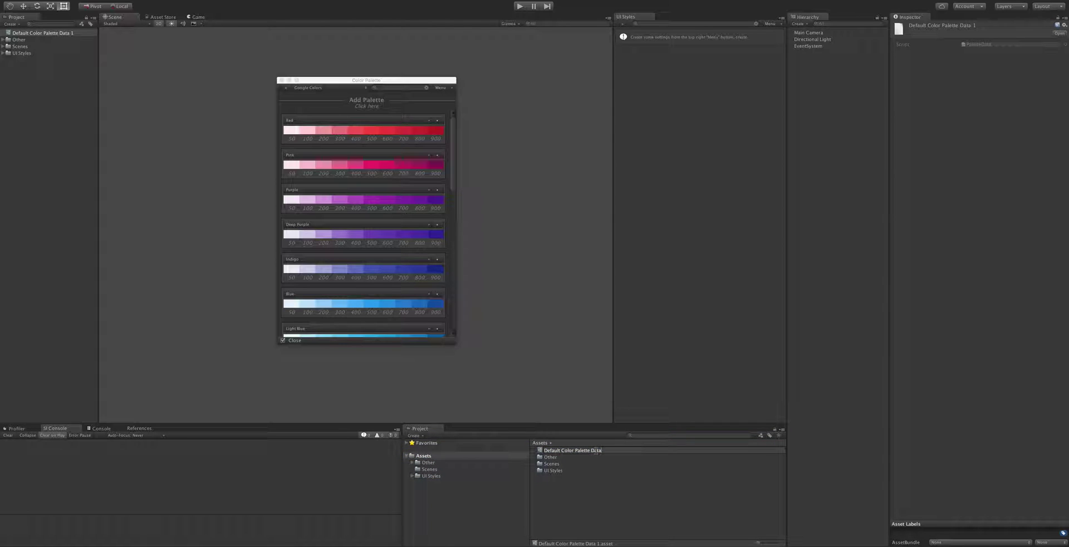
key("Home")
key("Delete")
key("Delete")
key("Delete")
key("Delete")
key("Delete")
key("Delete")
key("Delete")
key("Delete")
key("Return")
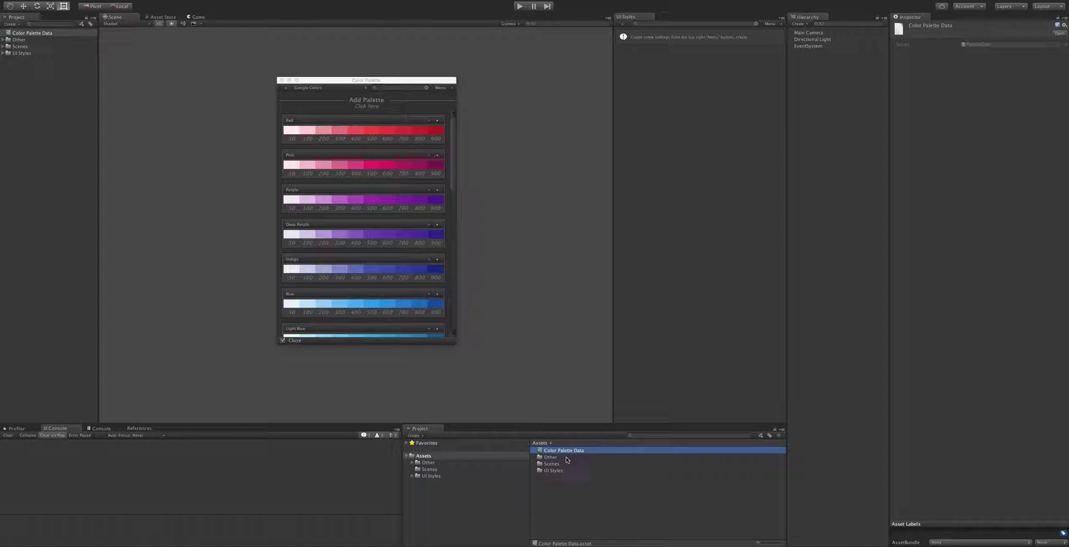
Load colours from Assets\Color Palette Data and confirm it is the loaded palette data
left_click(440, 87)
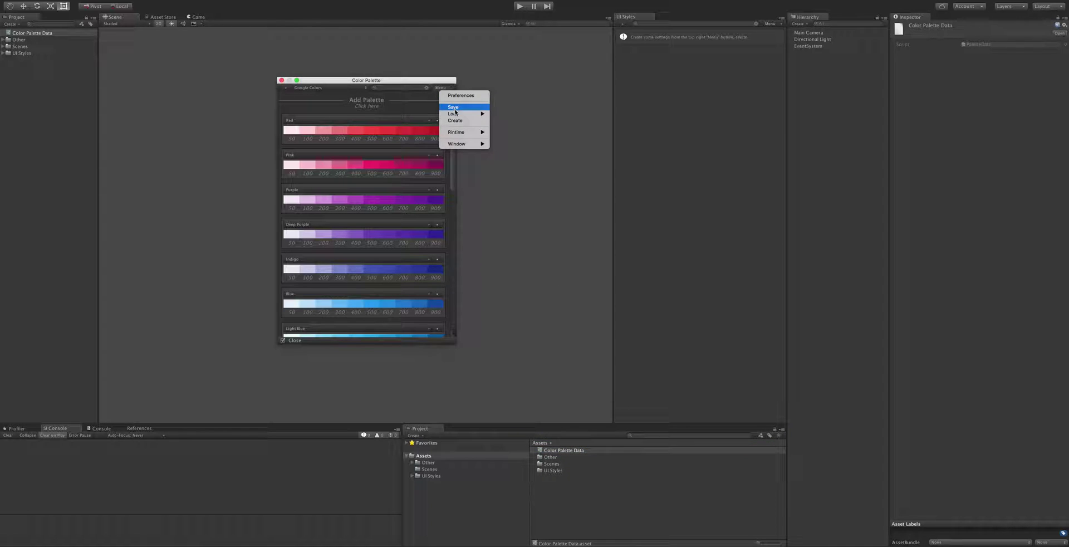
mouse_move(467, 114)
left_click(522, 114)
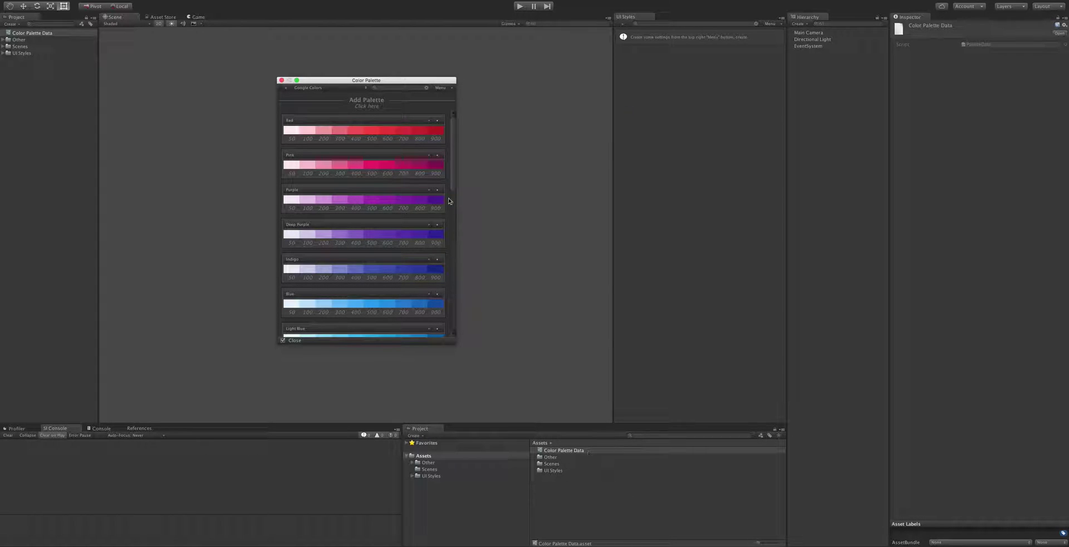
left_click(440, 87)
mouse_move(468, 112)
left_click(515, 113)
Duplicate Color Palette Data to test the Load list, then delete copies 1–3
left_click(593, 452)
key("super+d")
key("super+d")
key("super+d")
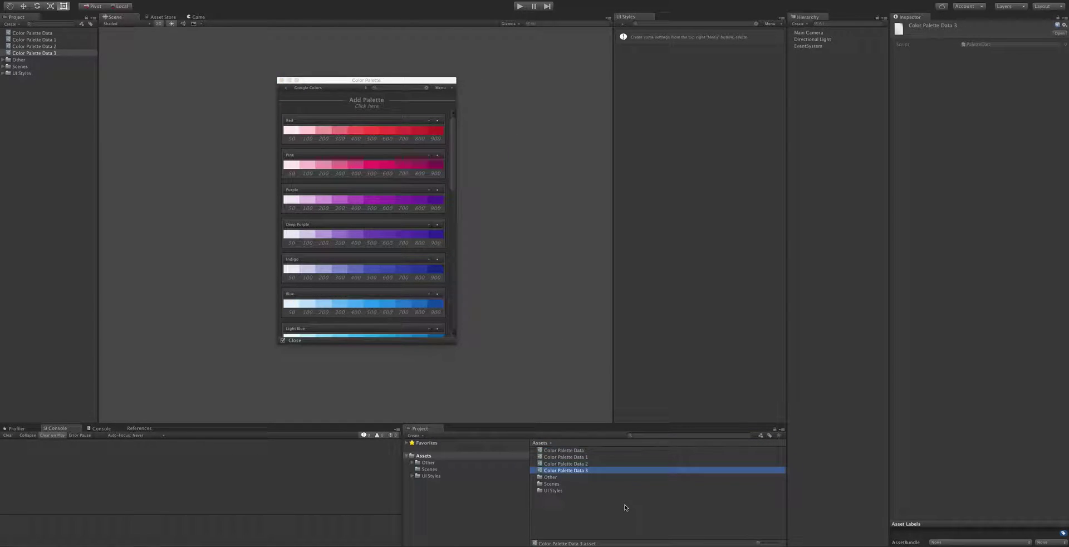
left_click(441, 87)
mouse_move(476, 115)
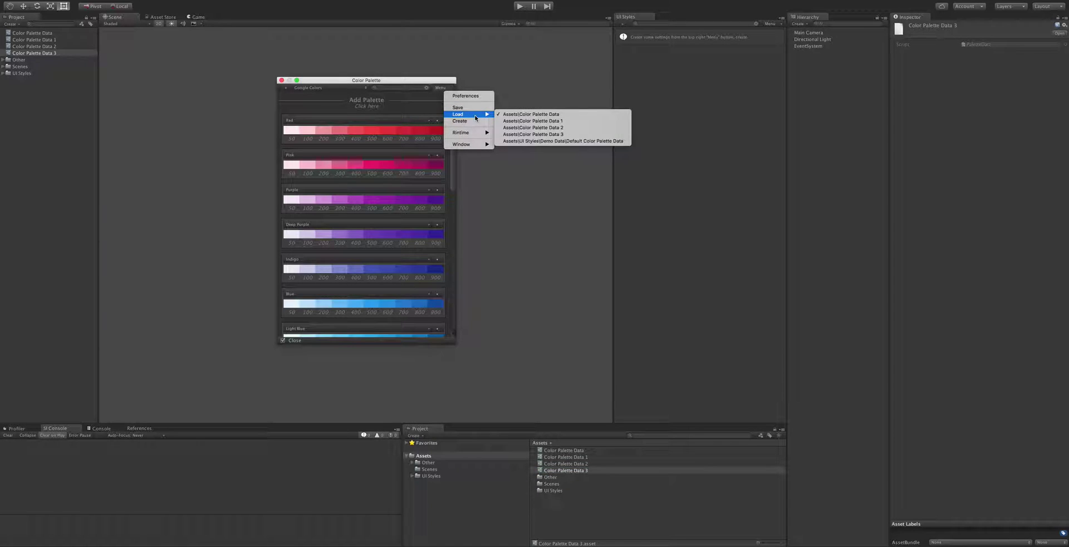
left_click(594, 460)
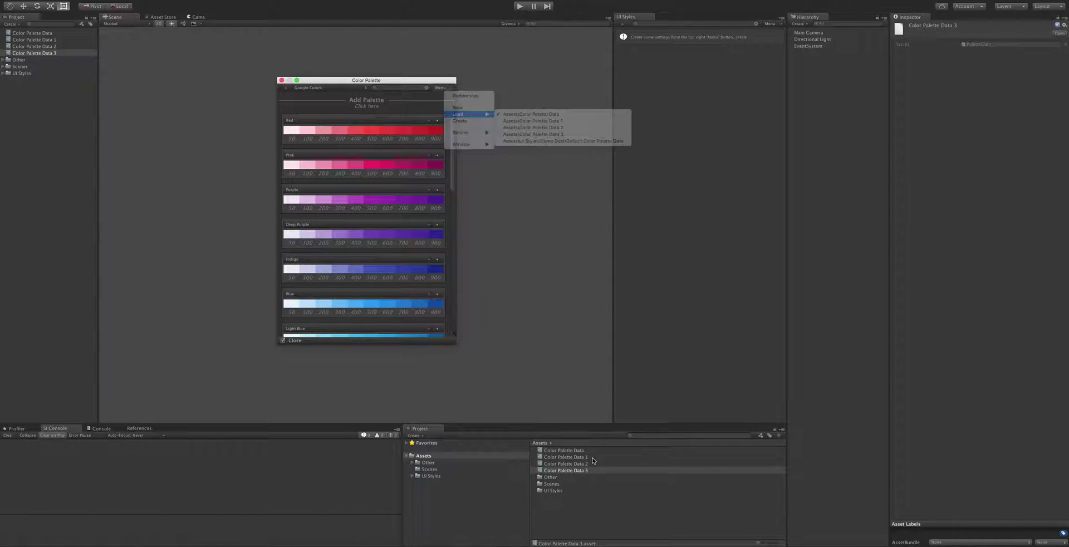
left_click(593, 458, "shift")
key("super+BackSpace")
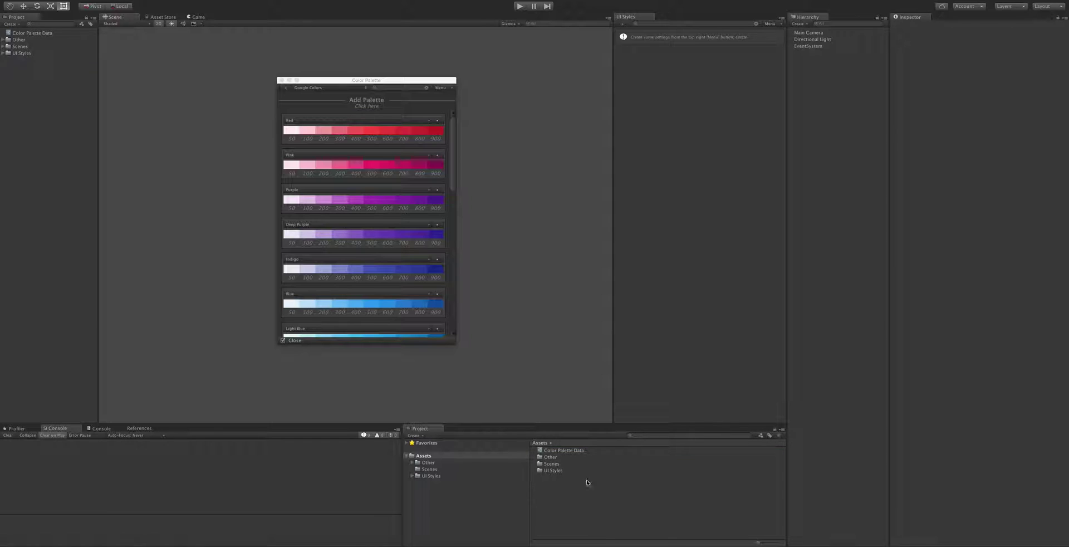
left_click(441, 90)
mouse_move(465, 114)
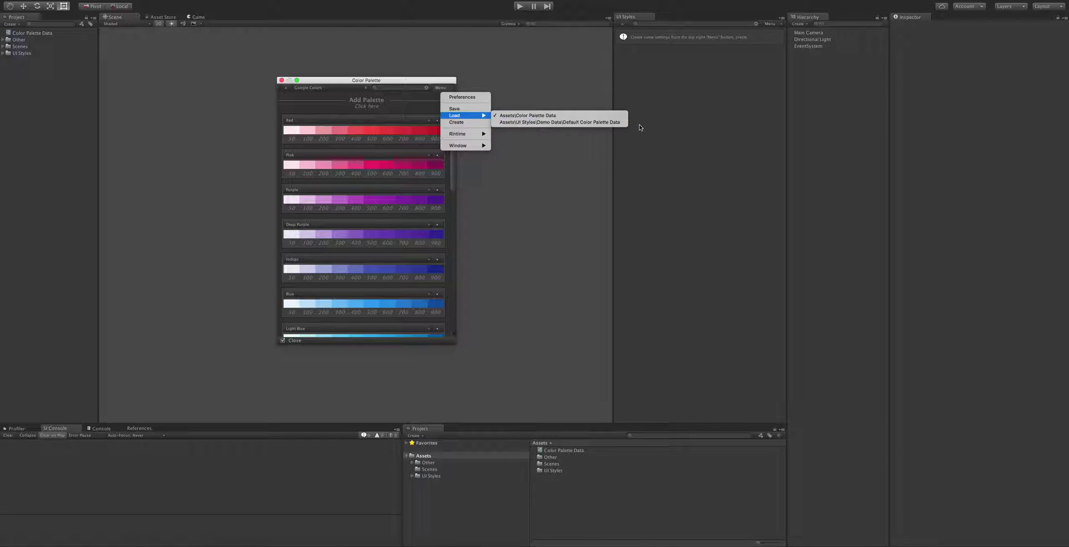
left_click(456, 485)
left_click(450, 475)
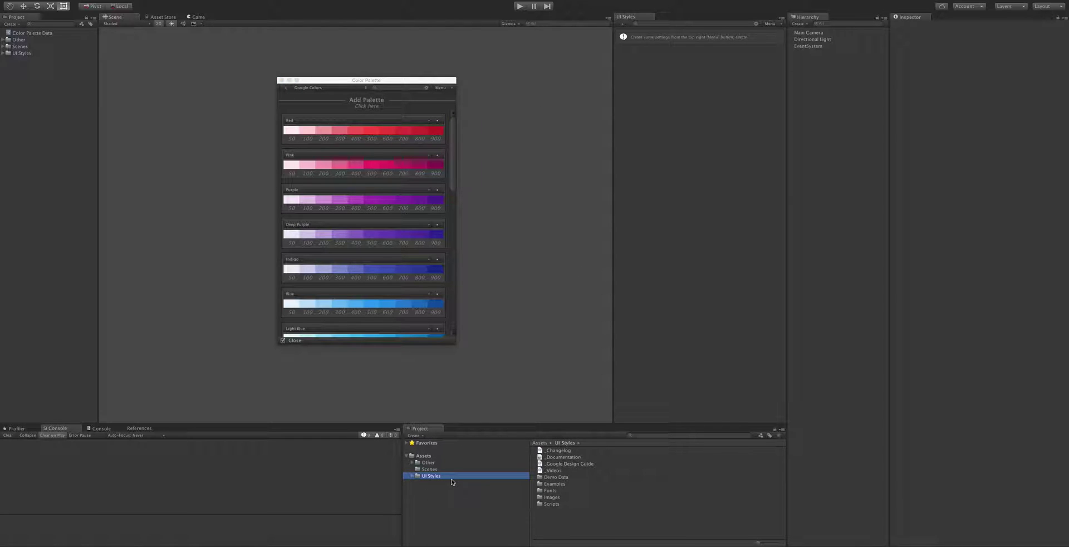
left_click_drag(441, 82, 374, 56)
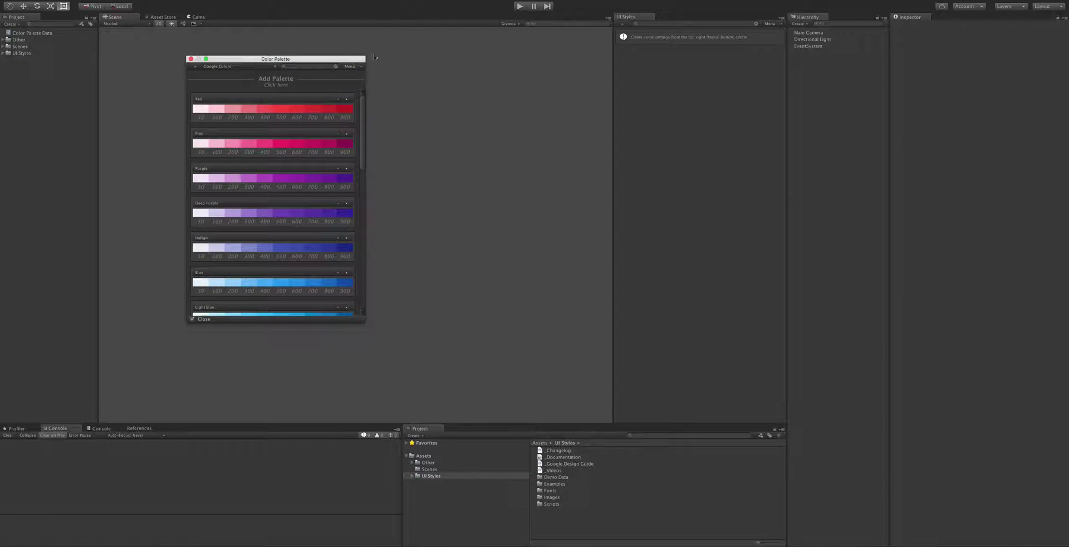
left_click(440, 476)
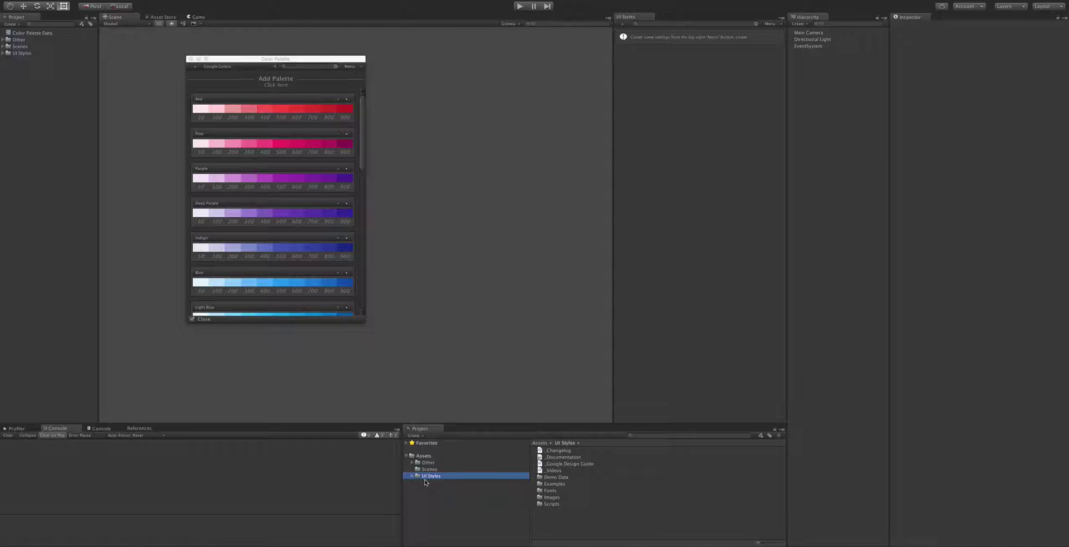
left_click(438, 463)
left_click(438, 457)
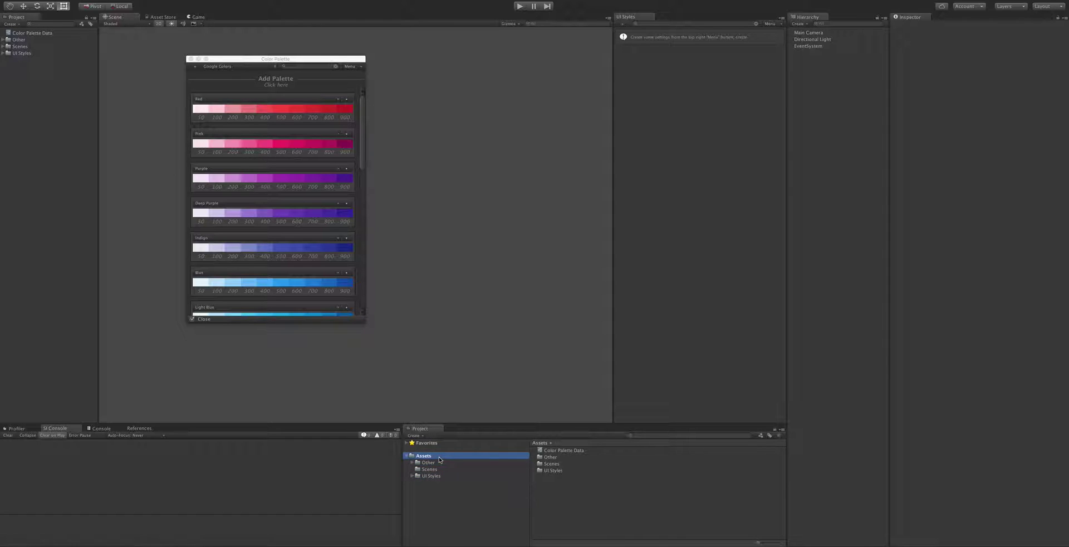
left_click(590, 456)
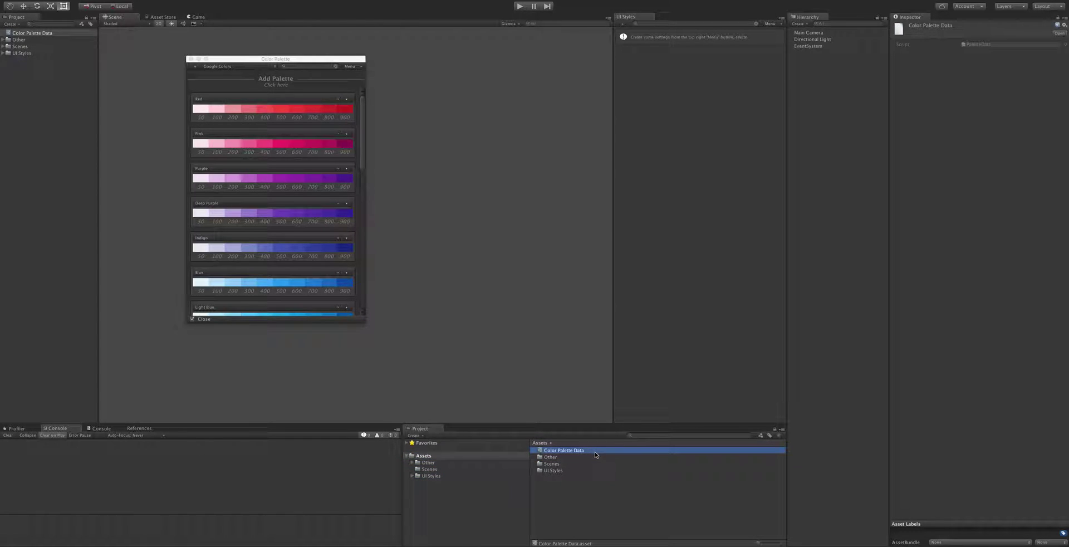
left_click_drag(201, 59, 285, 81)
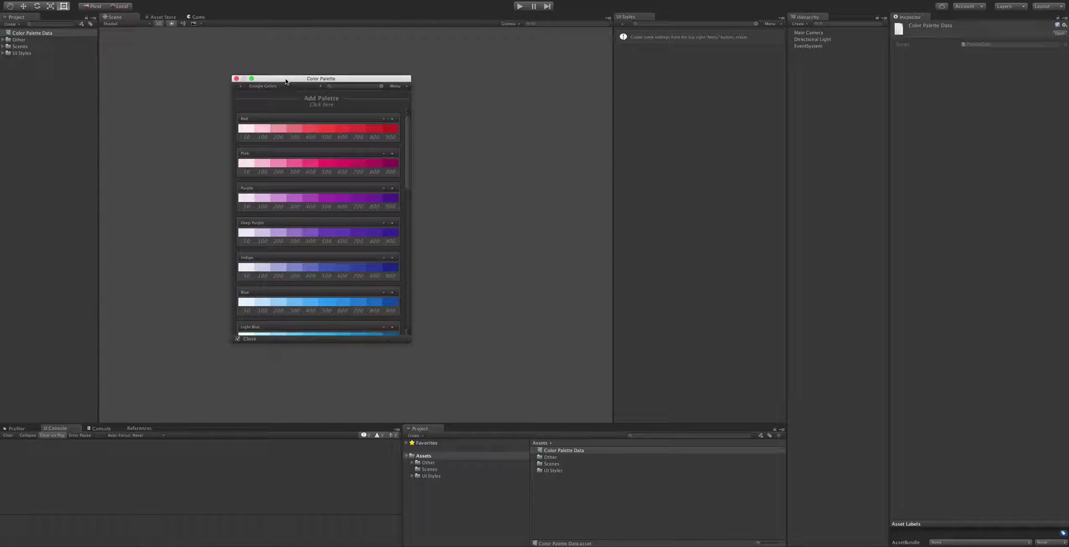
Close the Color Palette window and save a new UI Styles Data asset under its default name
left_click(237, 79)
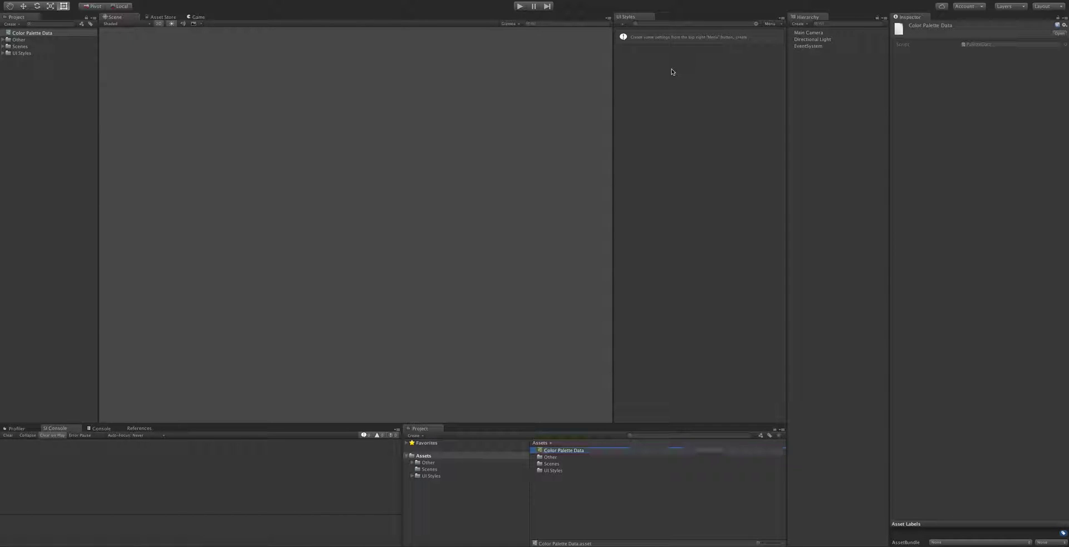
left_click(770, 24)
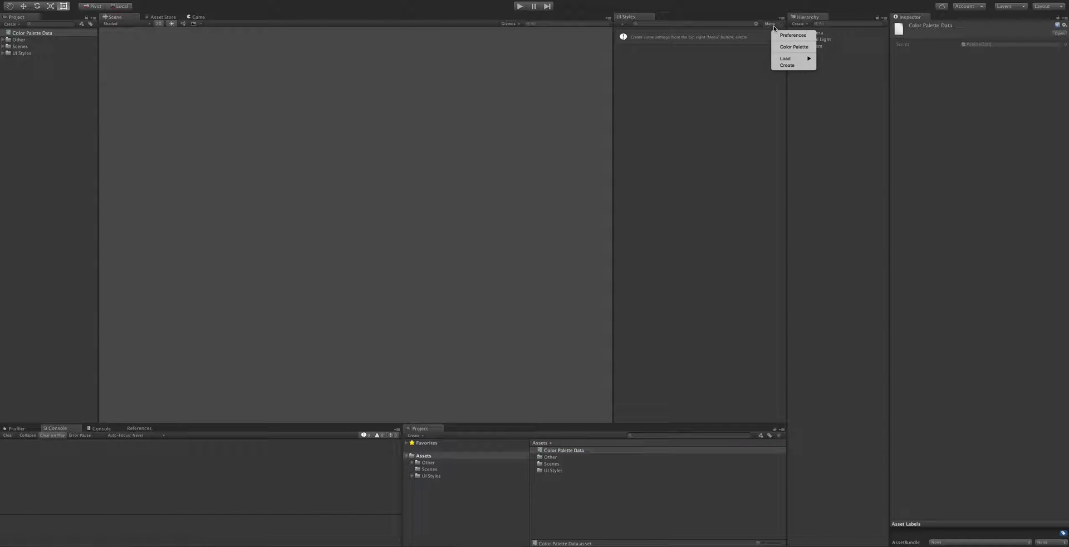
left_click(787, 65)
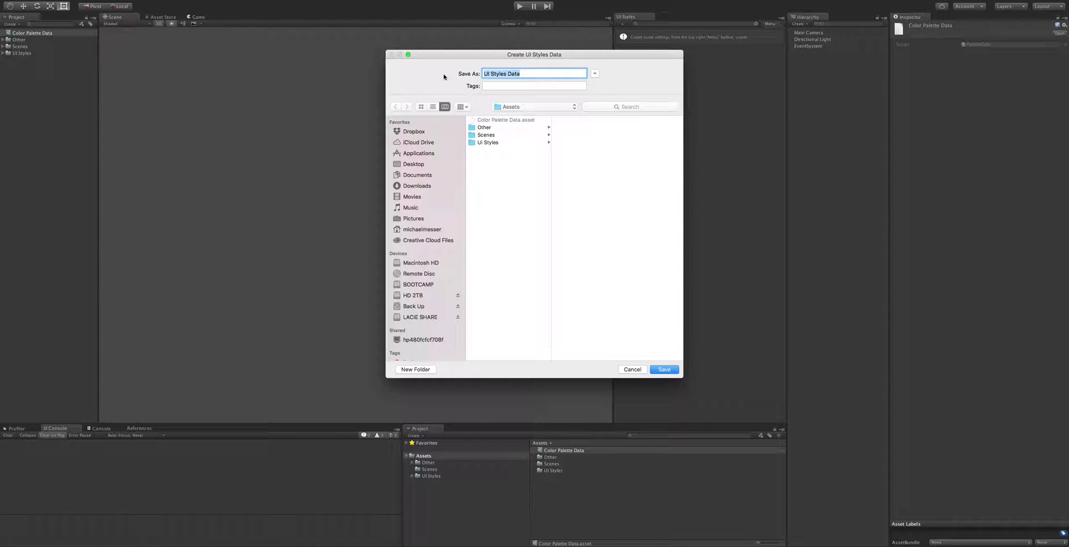
left_click(664, 369)
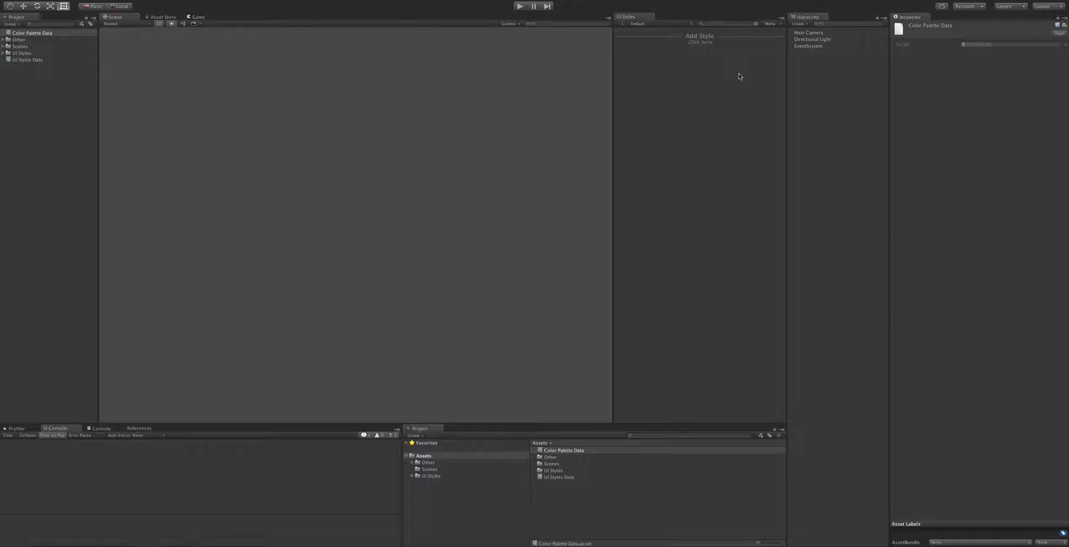
left_click(558, 477)
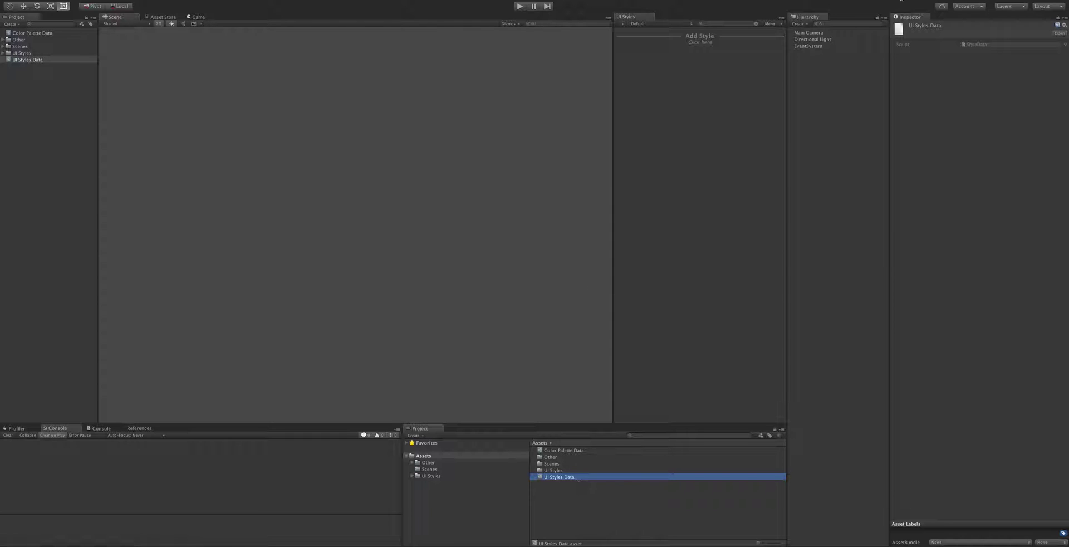
left_click(769, 23)
mouse_move(805, 61)
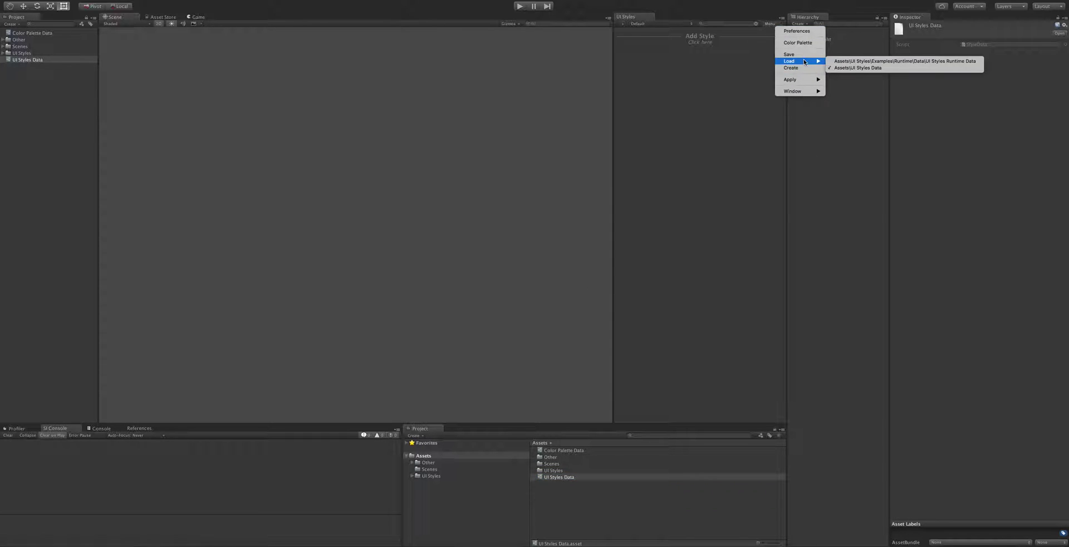
left_click(847, 68)
left_click(596, 478)
key("ctrl+d")
key("ctrl+d")
key("ctrl+d")
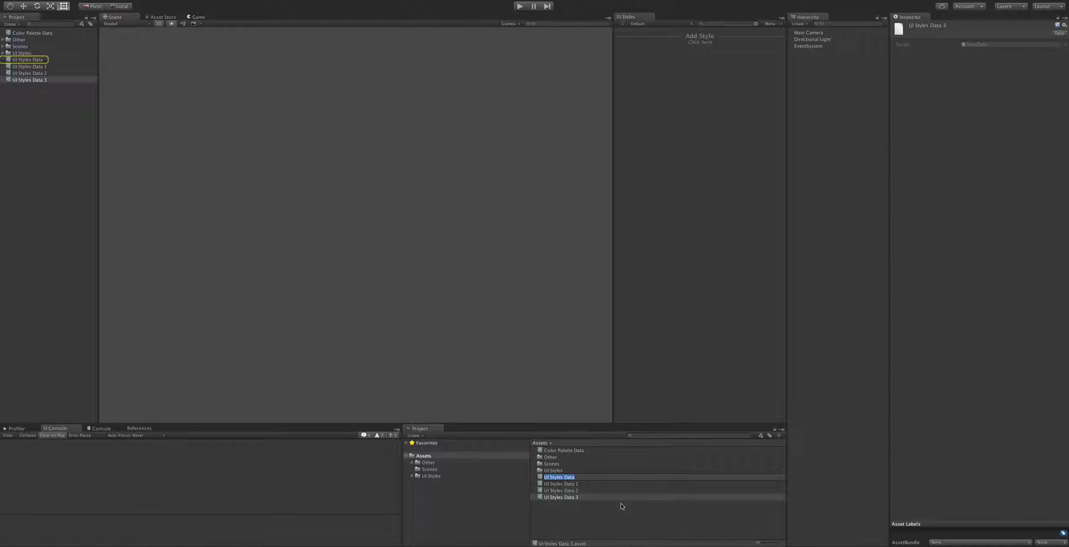
left_click(771, 25)
mouse_move(796, 64)
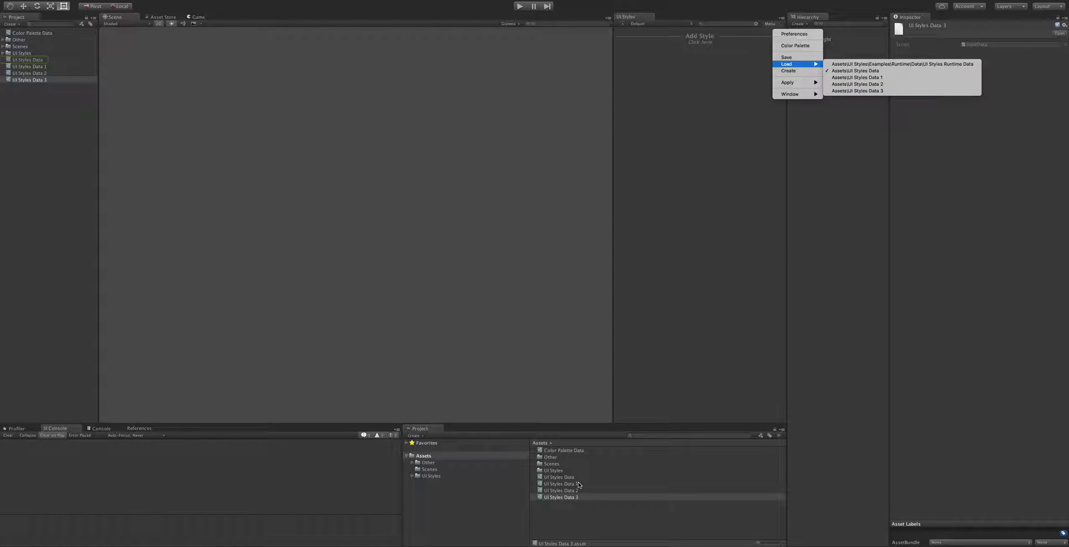
left_click(626, 486)
left_click(620, 485, "shift")
key("Delete")
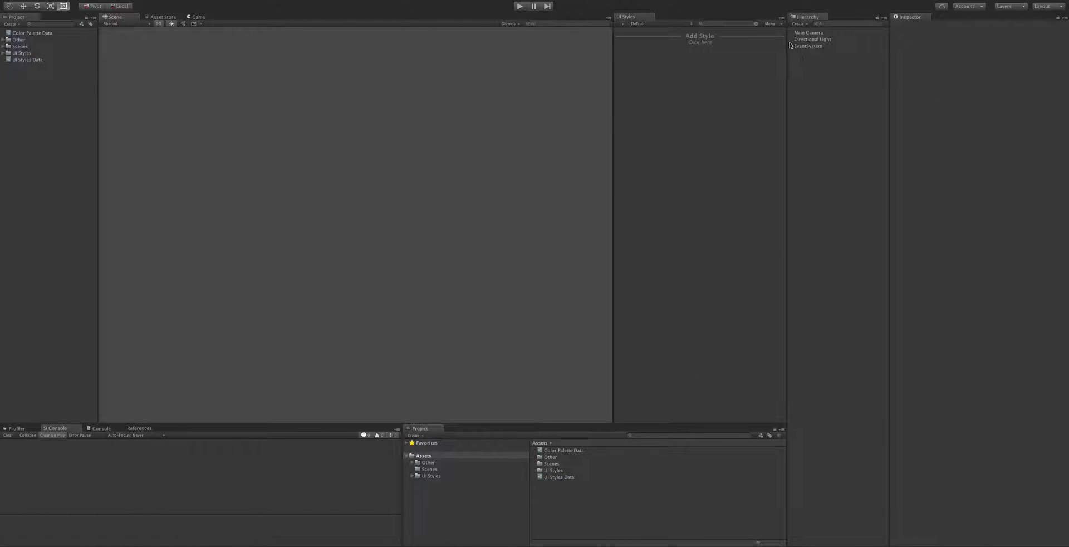
Check the list of available style sets in the UI Styles window
left_click(667, 25)
left_click(645, 65)
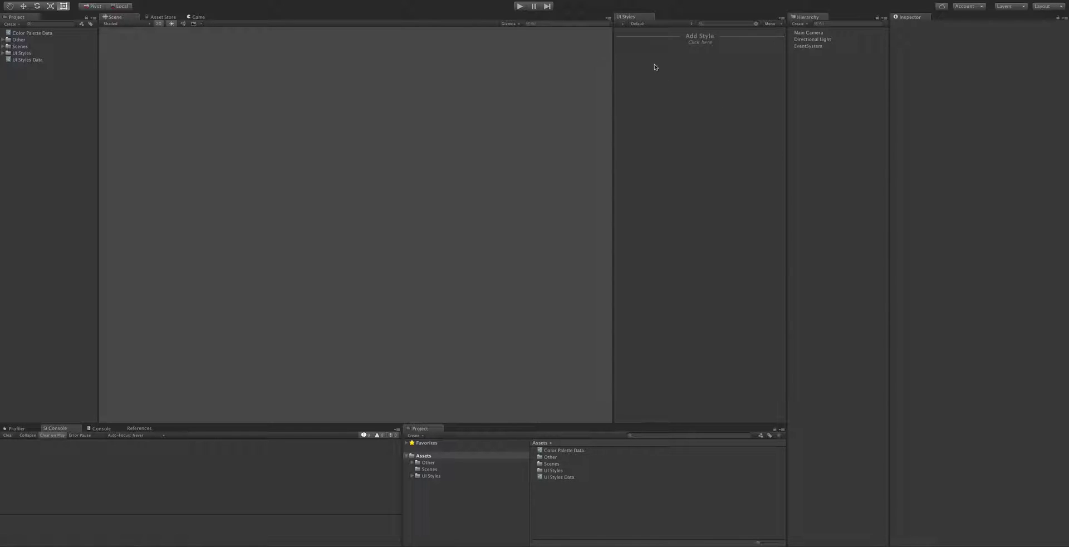
left_click(646, 25)
left_click(646, 125)
left_click(649, 24)
left_click(664, 86)
Add a new Text style named 'Title'
left_click(700, 42)
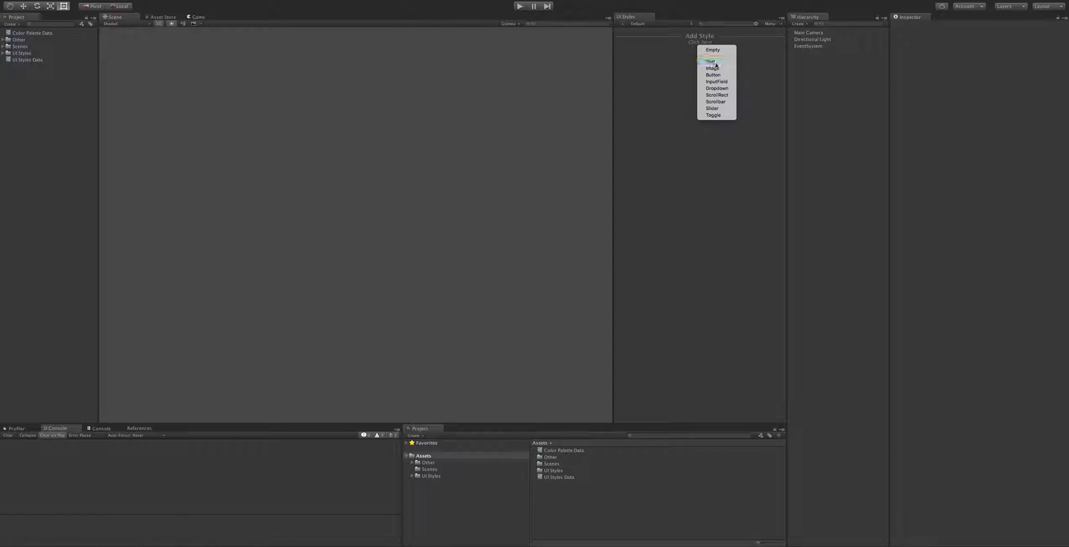
left_click(666, 55)
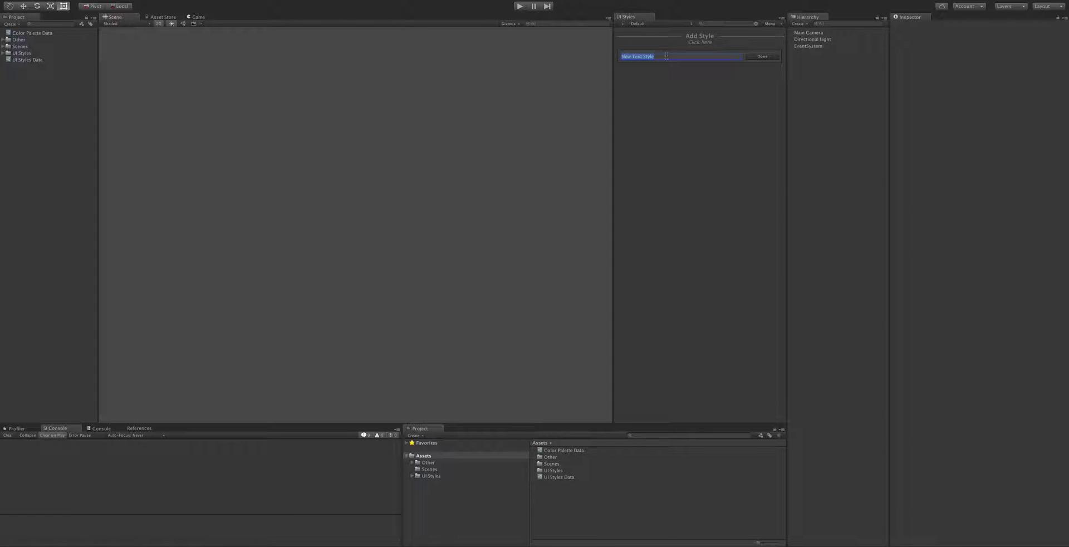
type("Title")
left_click(762, 56)
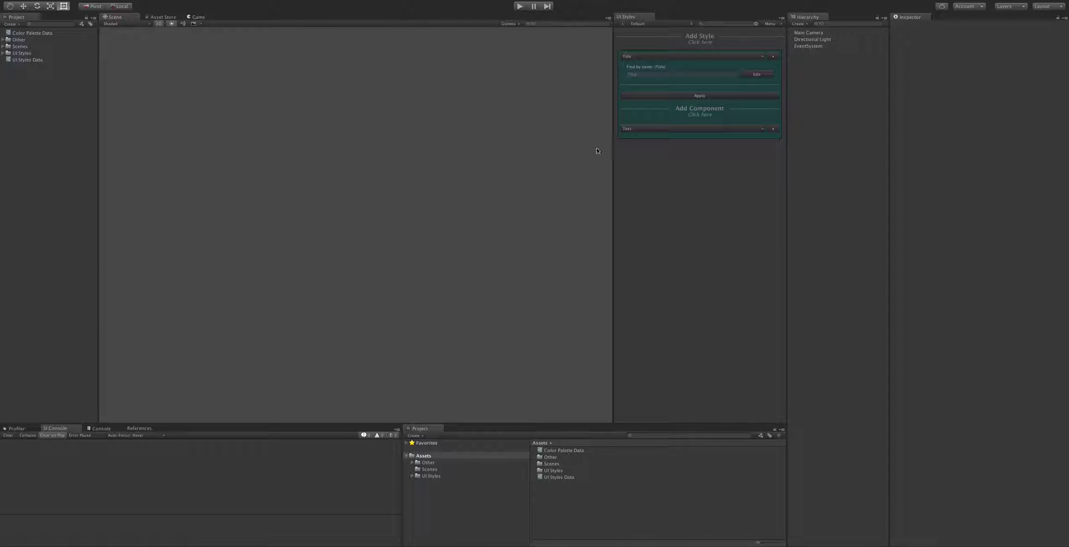
Expand and collapse the Title style's Text component, then view the addable component types
left_click(667, 129)
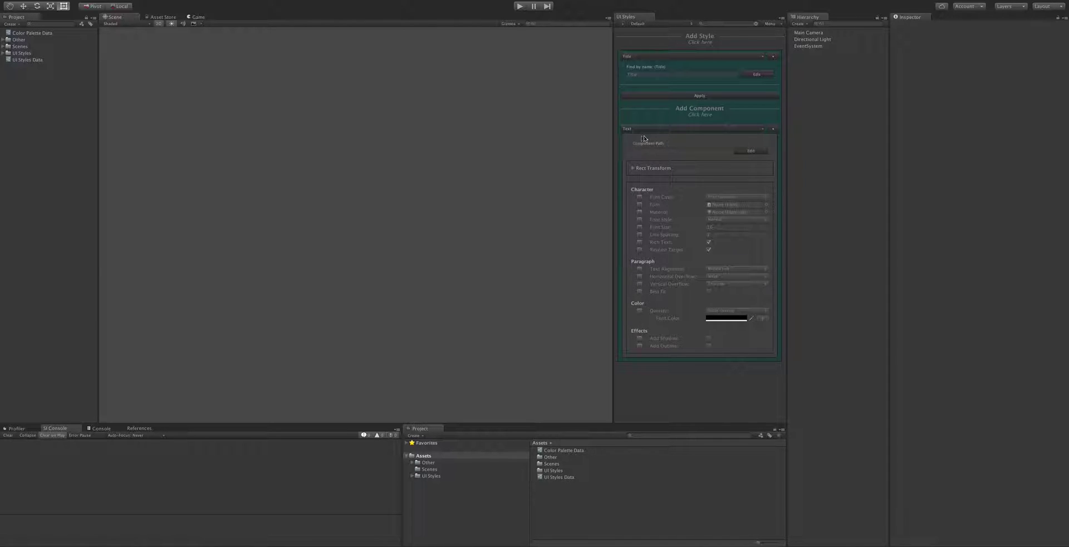
left_click(685, 128)
left_click(702, 113)
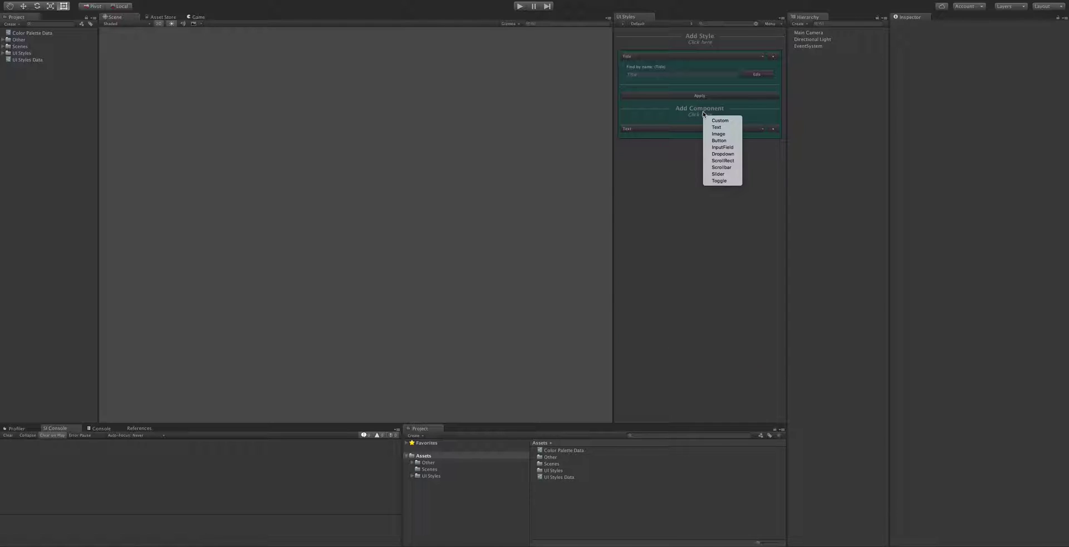
left_click(719, 215)
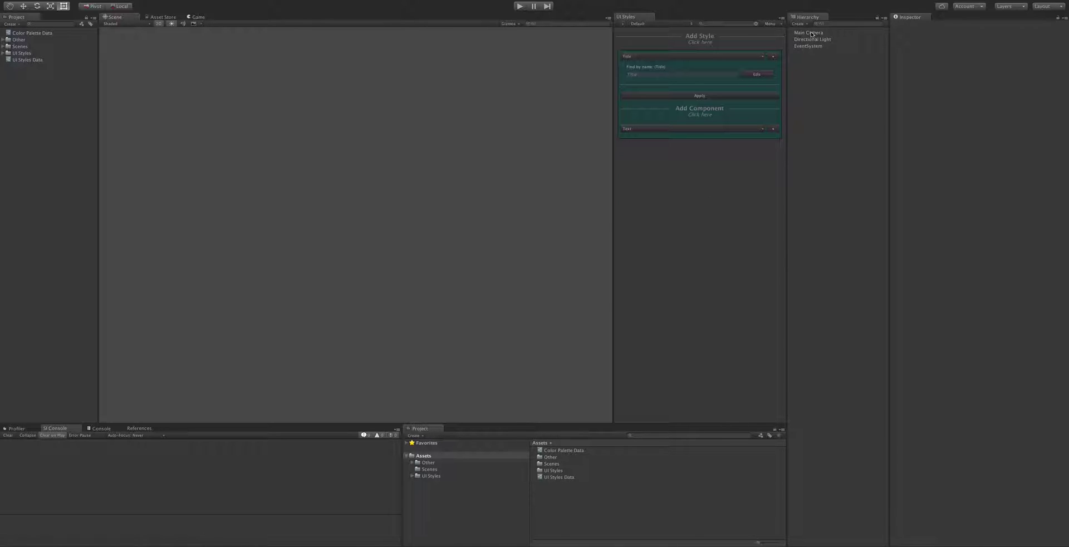